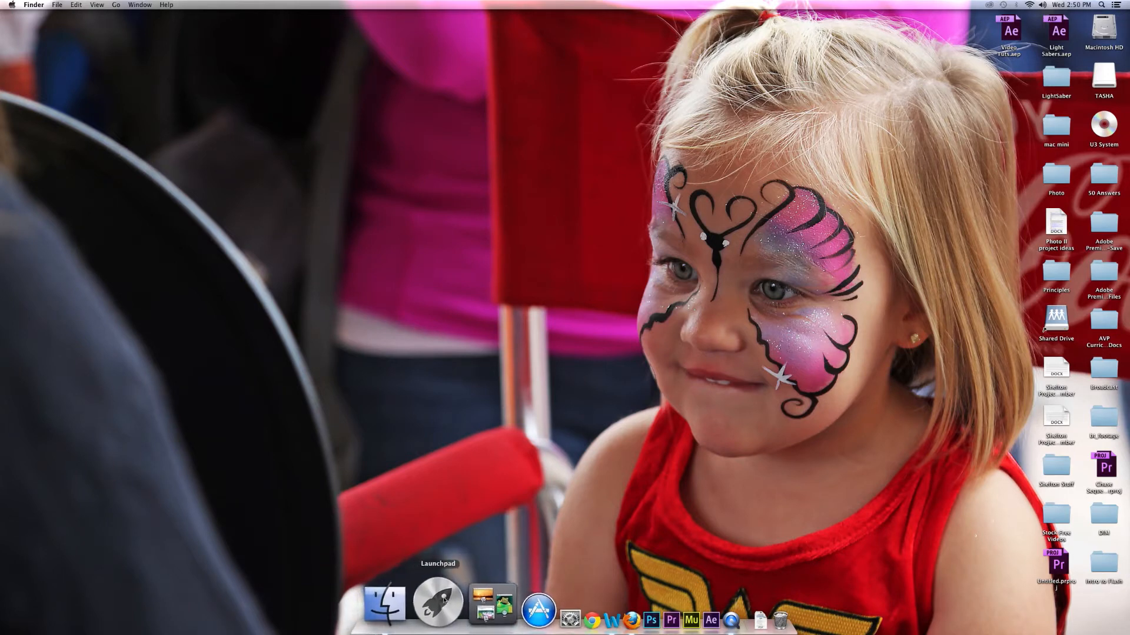
Launch Adobe Premiere Pro CC and start creating a new project.
{"action": "left_click", "coordinate": [440, 600]}
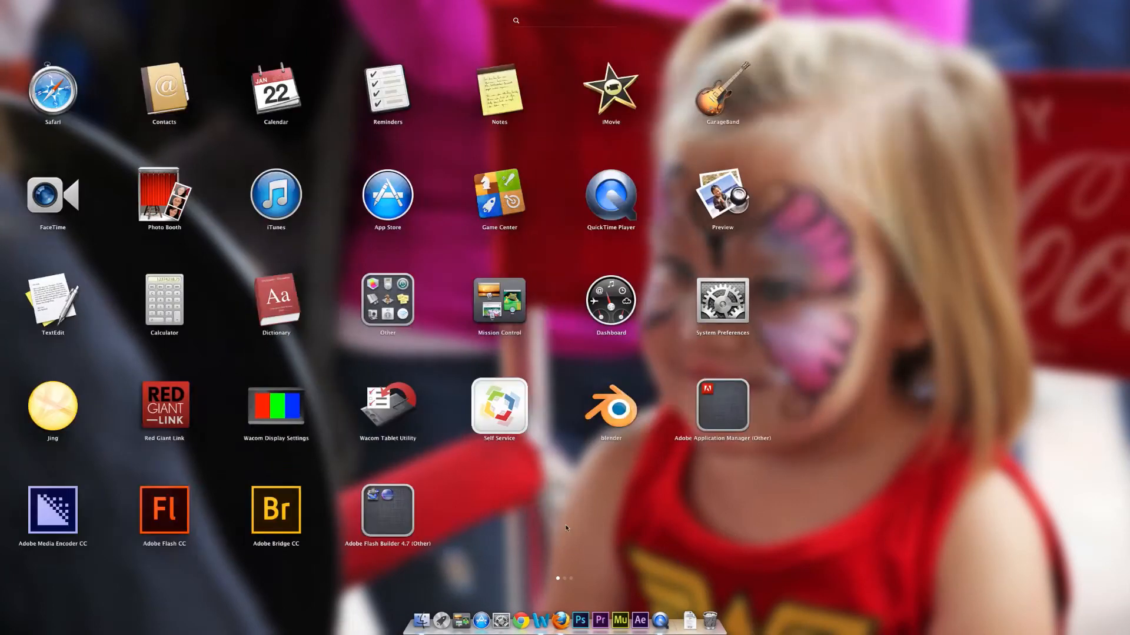
{"action": "scroll", "coordinate": [566, 528], "scroll_direction": "right", "scroll_amount": 2}
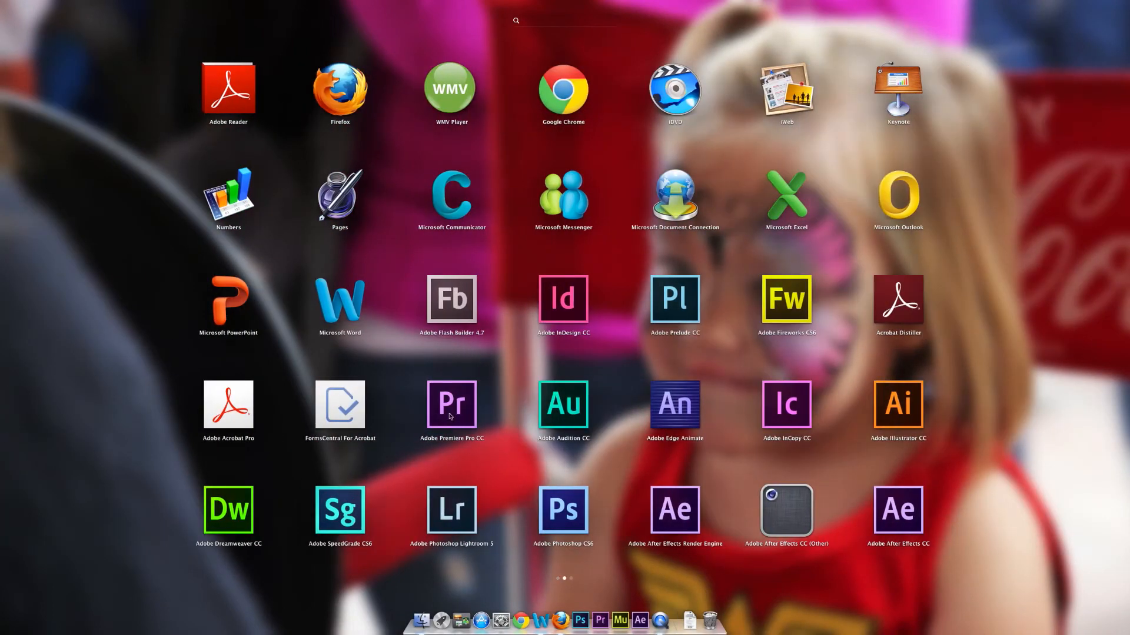
{"action": "left_click", "coordinate": [450, 416]}
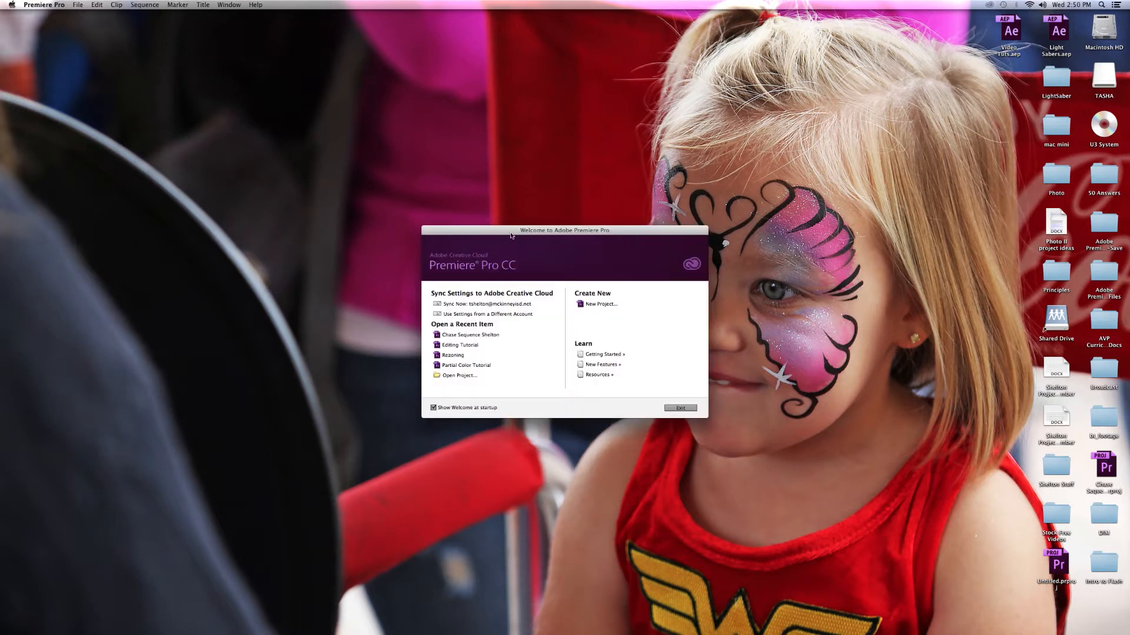
{"action": "left_click", "coordinate": [599, 305]}
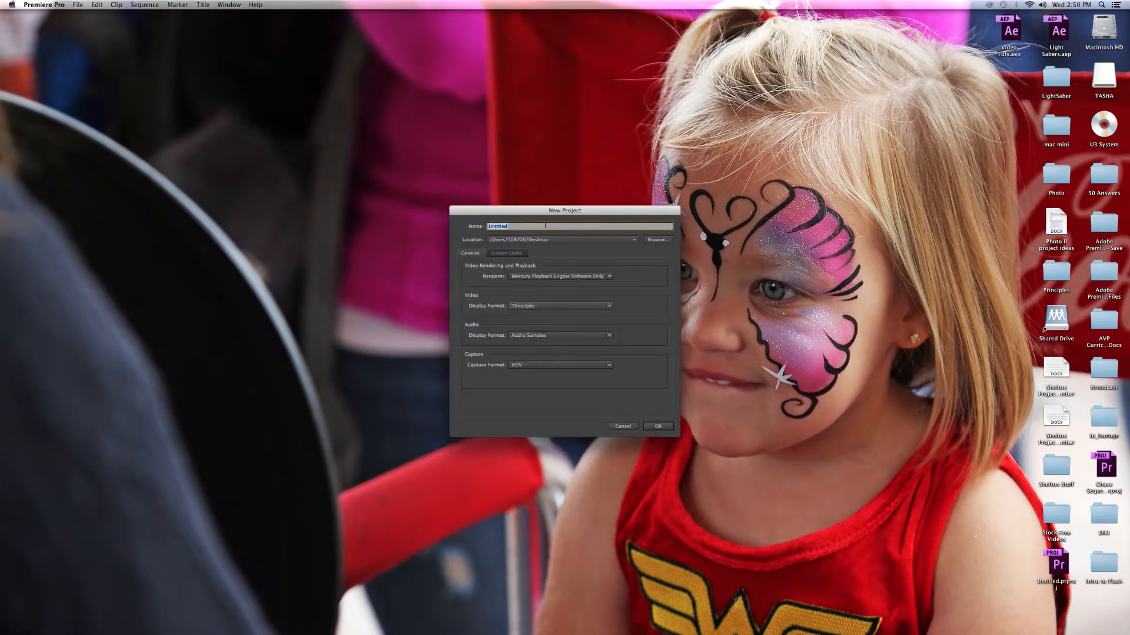
Name the project "Chase Sequence" plus the author's surname, keep the Desktop location, and create it, overwriting the existing project.
{"action": "type", "text": "Chase Sequence Shelton"}
{"action": "left_click", "coordinate": [657, 239]}
{"action": "left_click_drag", "start_coordinate": [492, 285], "coordinate": [338, 311]}
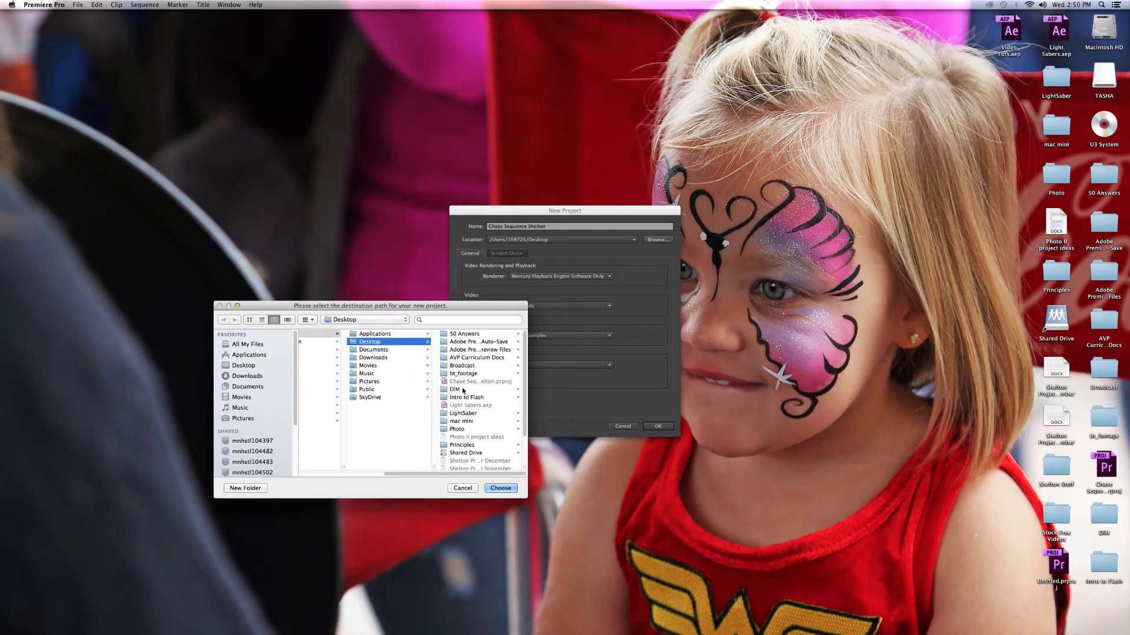
{"action": "left_click", "coordinate": [463, 489]}
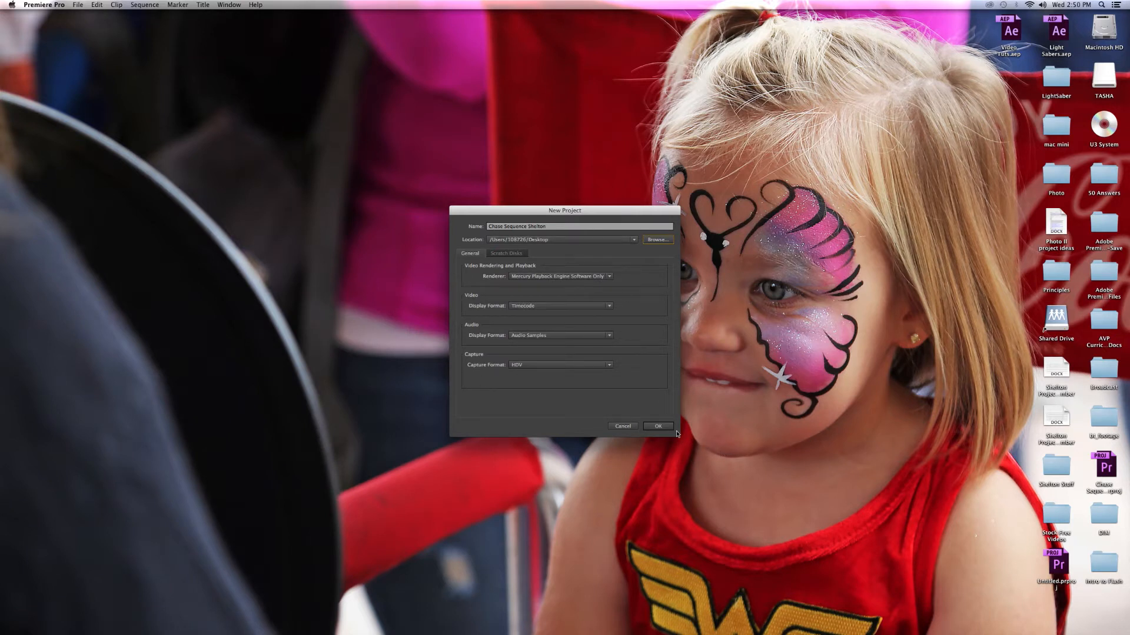
{"action": "left_click", "coordinate": [654, 427]}
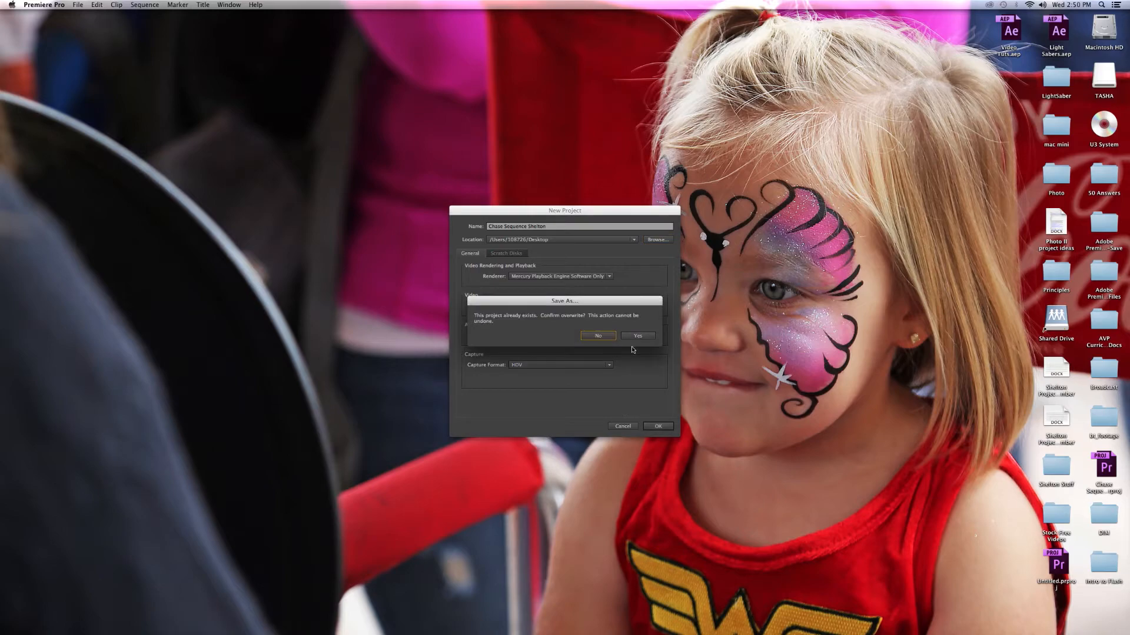
{"action": "left_click", "coordinate": [641, 336]}
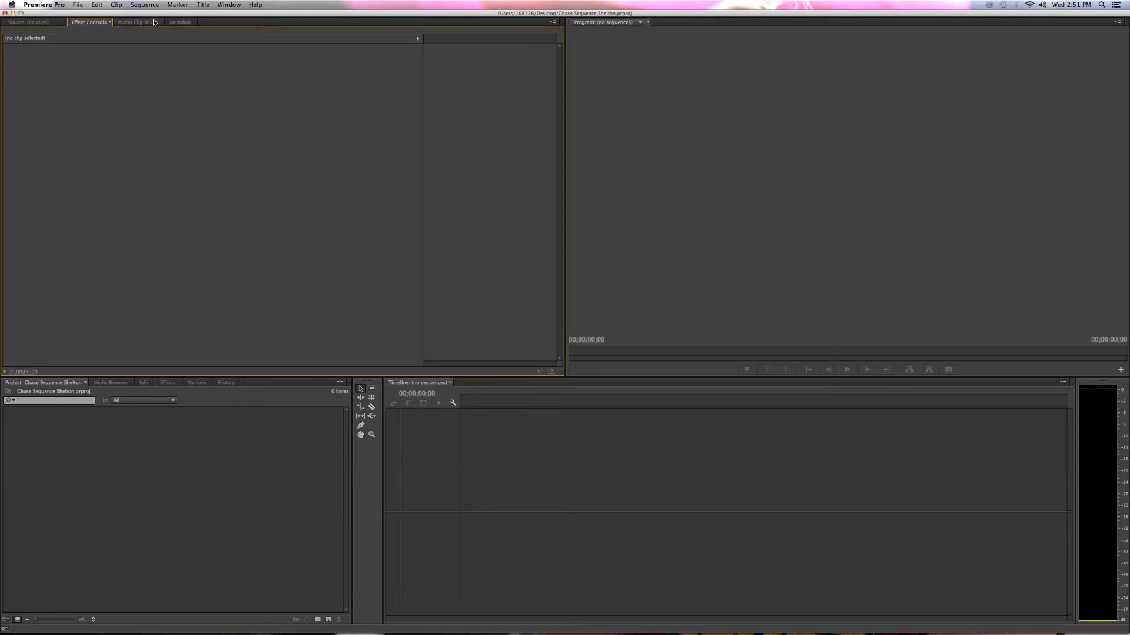
Start a media import and browse to Broadcast, 2013-2014, Mills on the Desktop.
{"action": "left_click", "coordinate": [81, 5]}
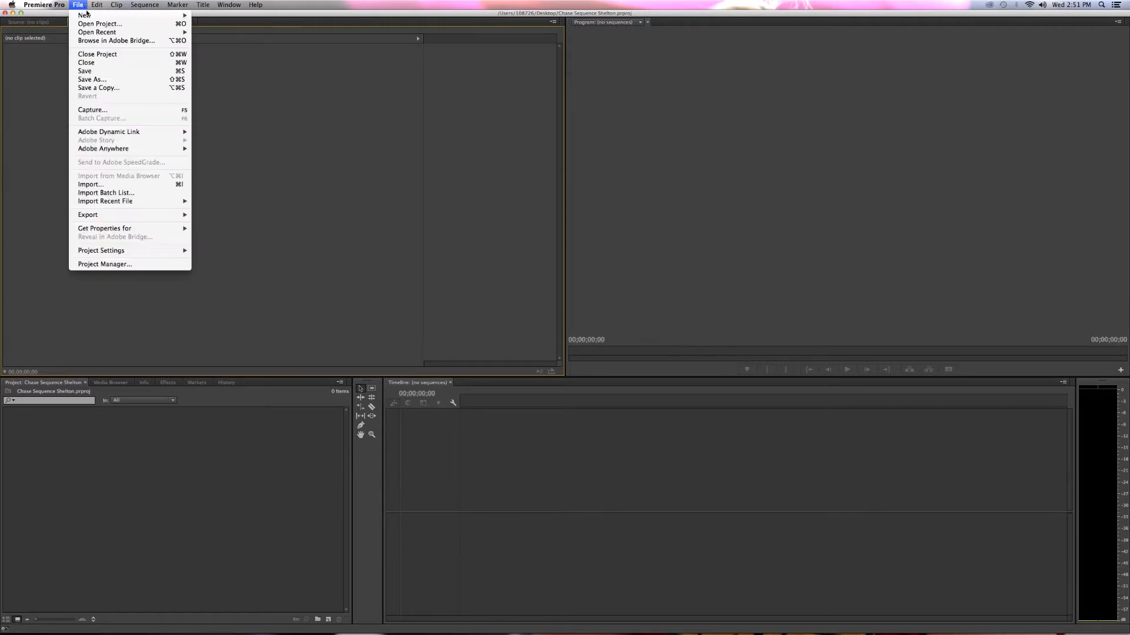
{"action": "left_click", "coordinate": [99, 187]}
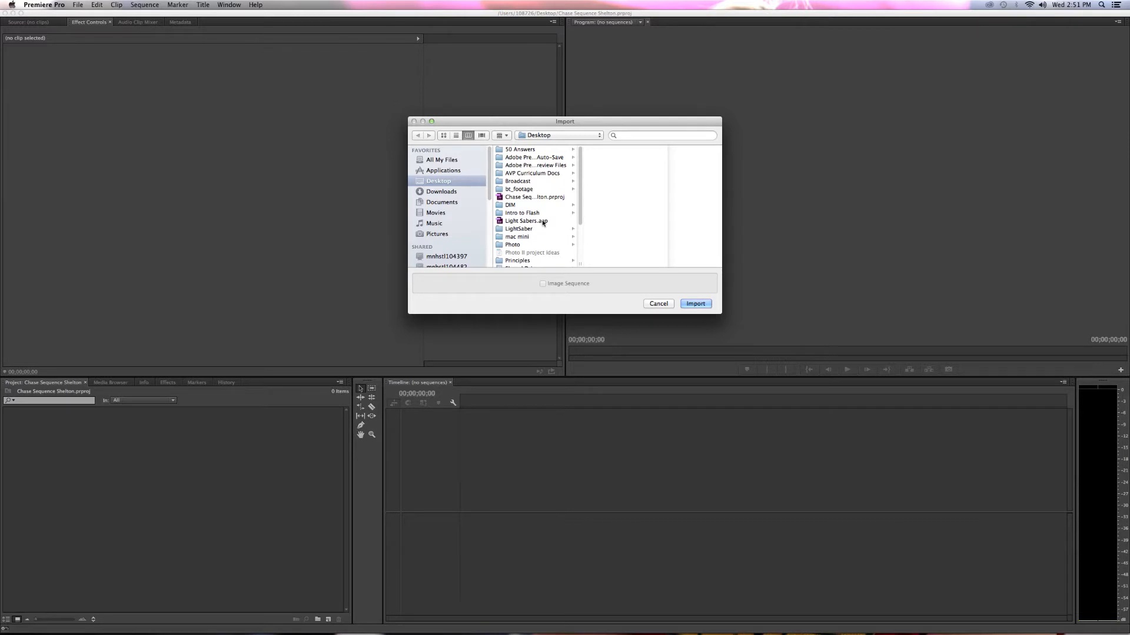
{"action": "scroll", "coordinate": [545, 219], "scroll_direction": "down", "scroll_amount": 3}
{"action": "scroll", "coordinate": [542, 218], "scroll_direction": "up", "scroll_amount": 3}
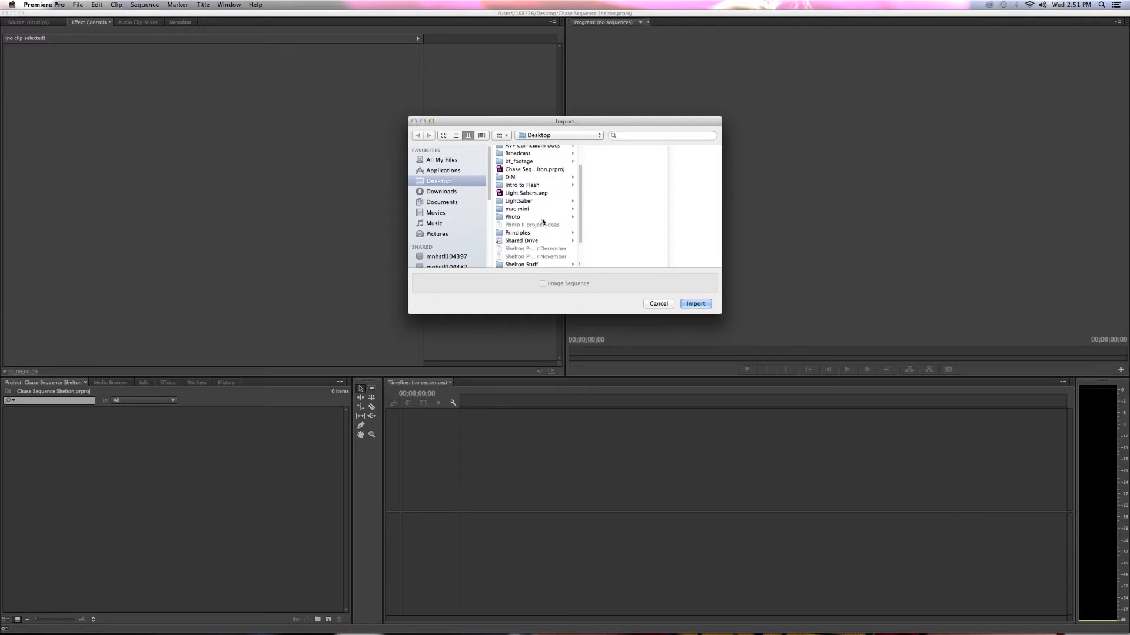
{"action": "left_click", "coordinate": [526, 183]}
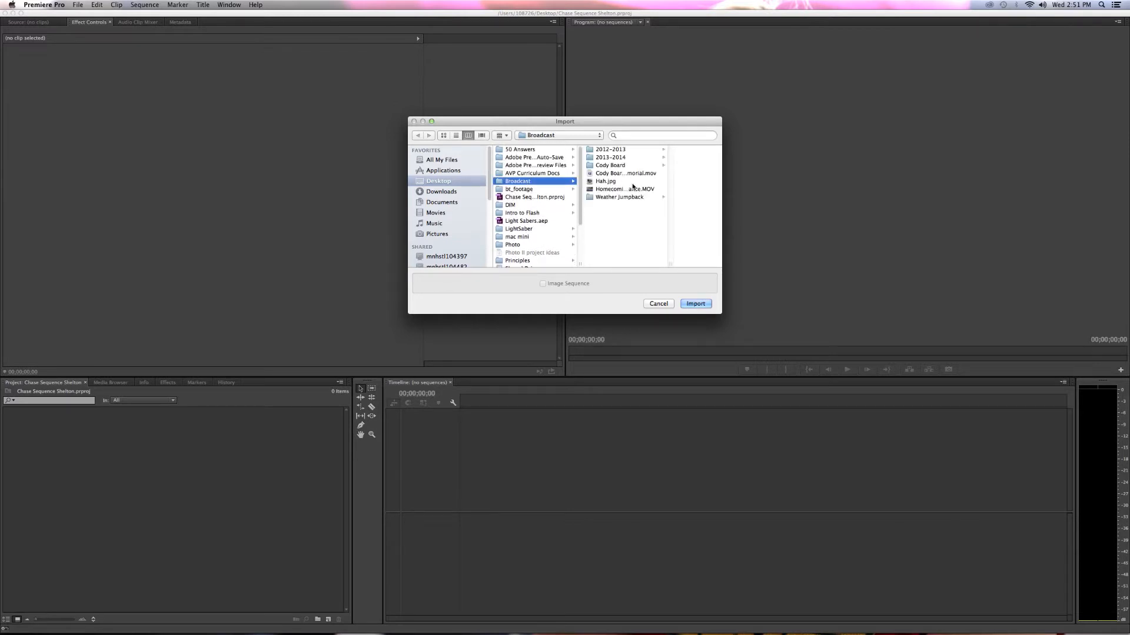
{"action": "left_click", "coordinate": [612, 157]}
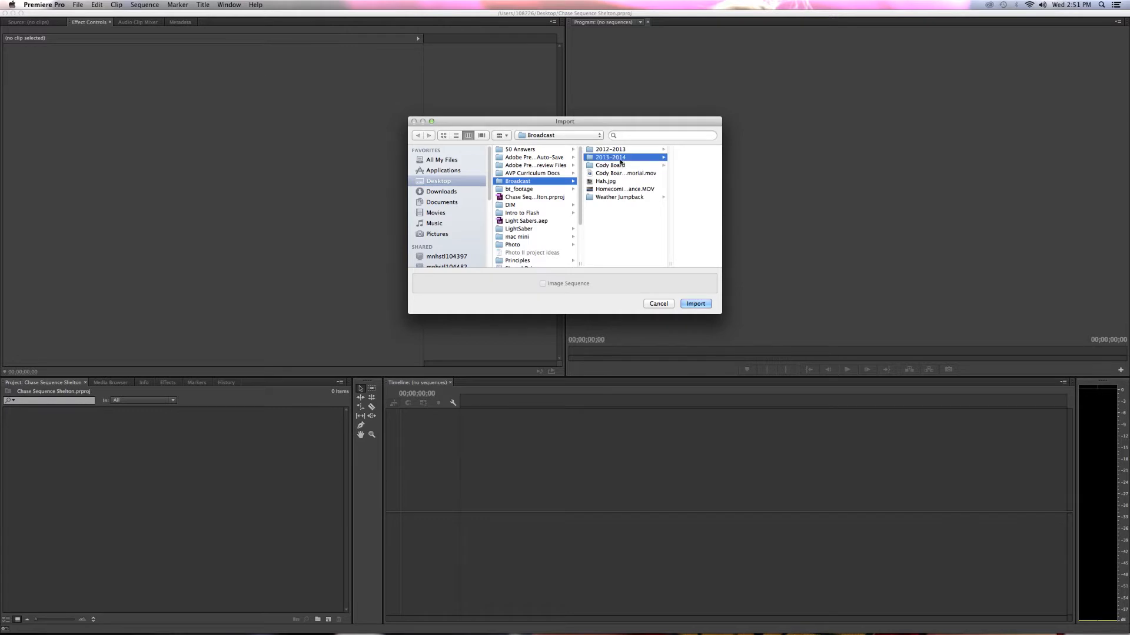
{"action": "left_click", "coordinate": [655, 204]}
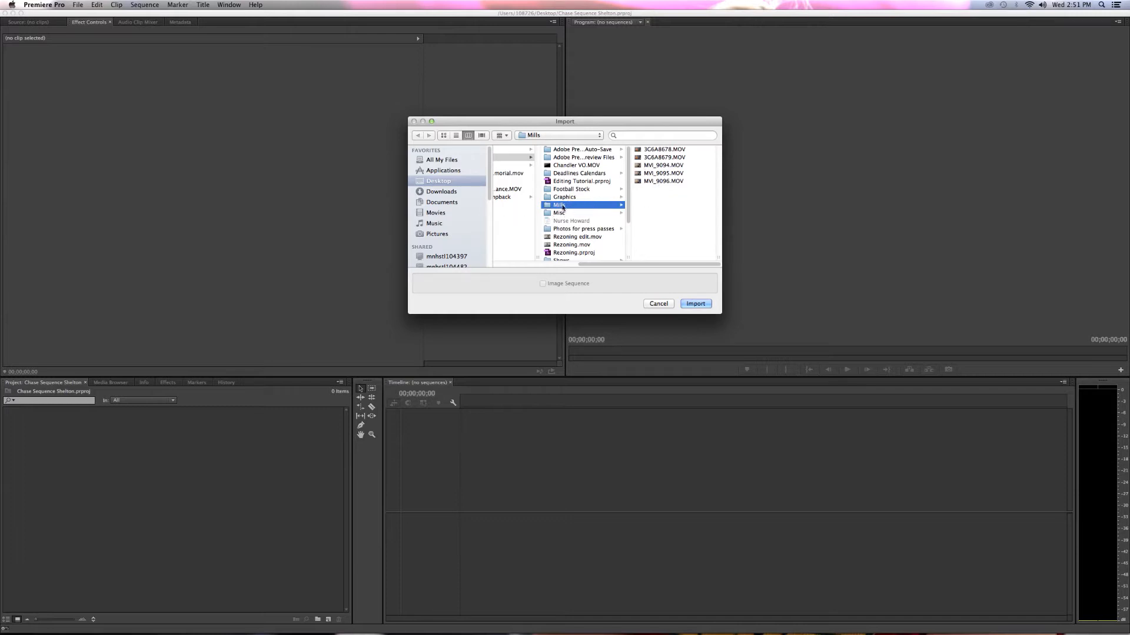
Import only the clip MVI_9096.MOV from the Mills folder into the project.
{"action": "left_click", "coordinate": [667, 181]}
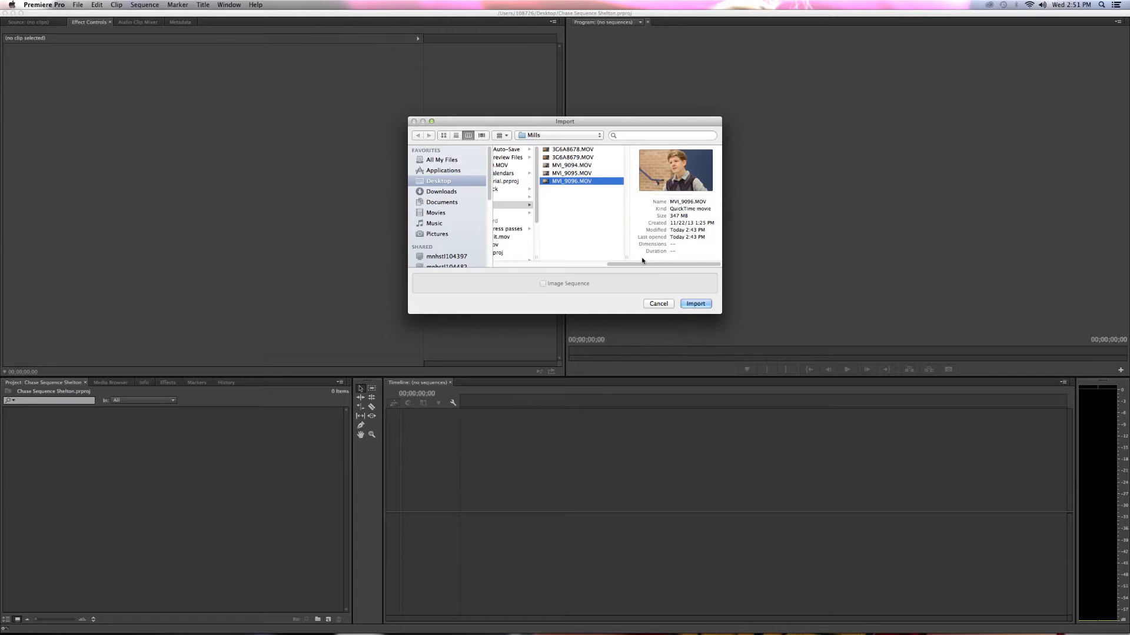
{"action": "left_click", "coordinate": [571, 165], "text": "super"}
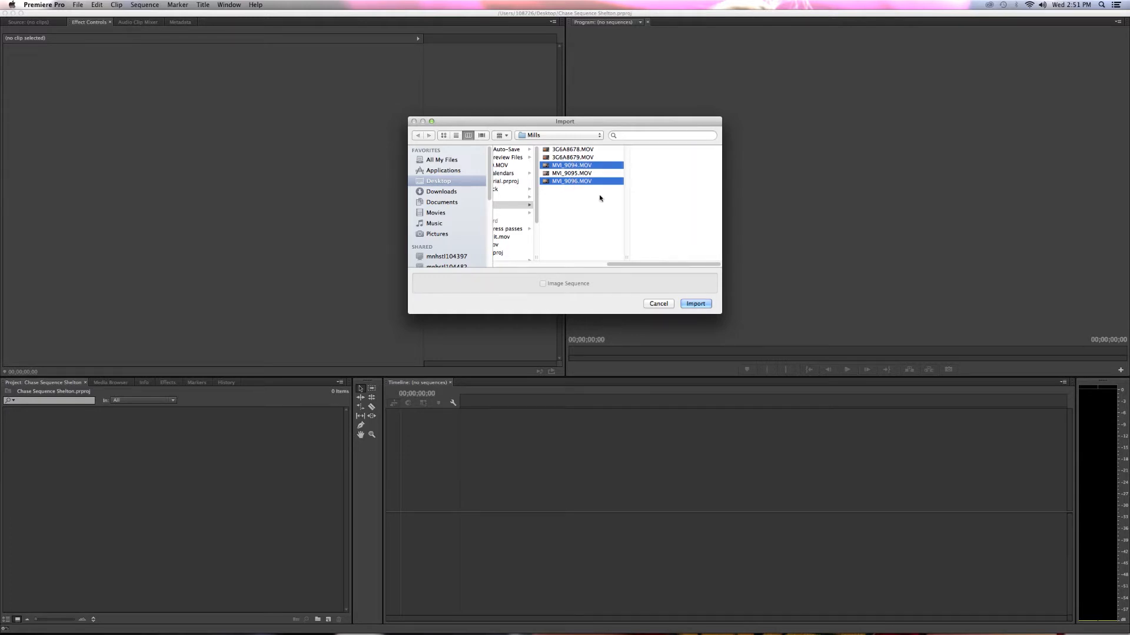
{"action": "left_click", "coordinate": [574, 150], "text": "super"}
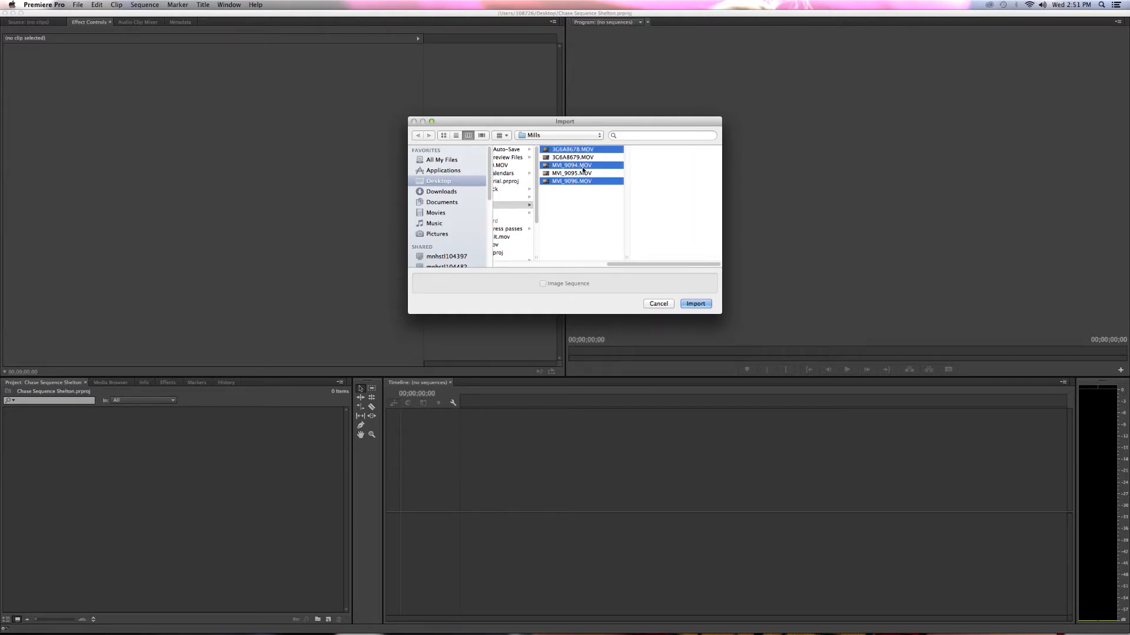
{"action": "left_click", "coordinate": [610, 181]}
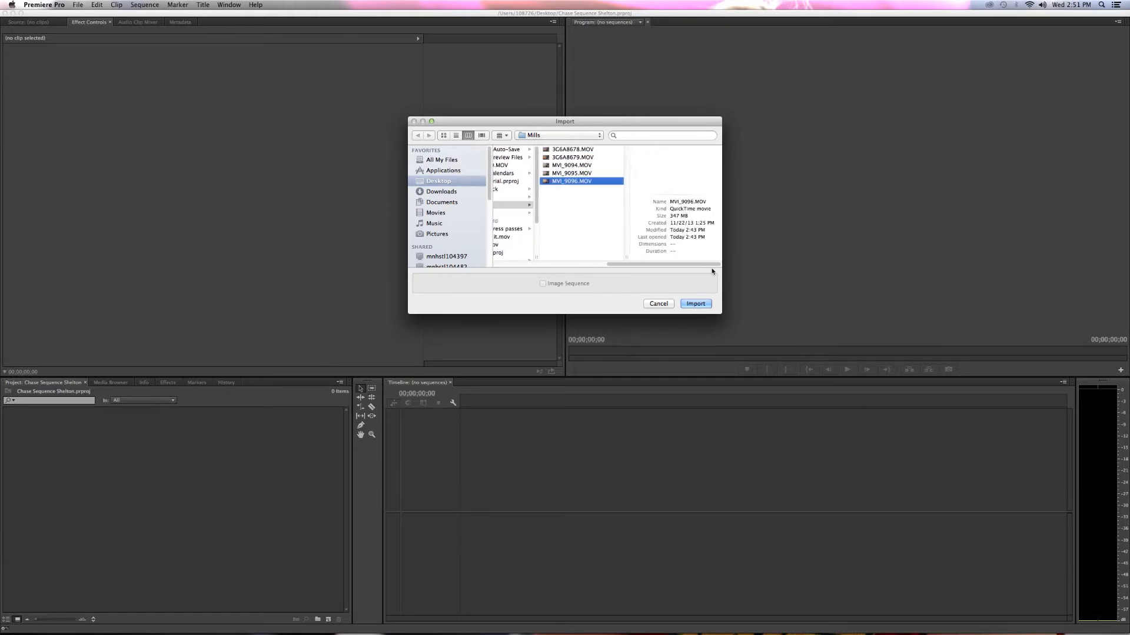
{"action": "left_click", "coordinate": [696, 304]}
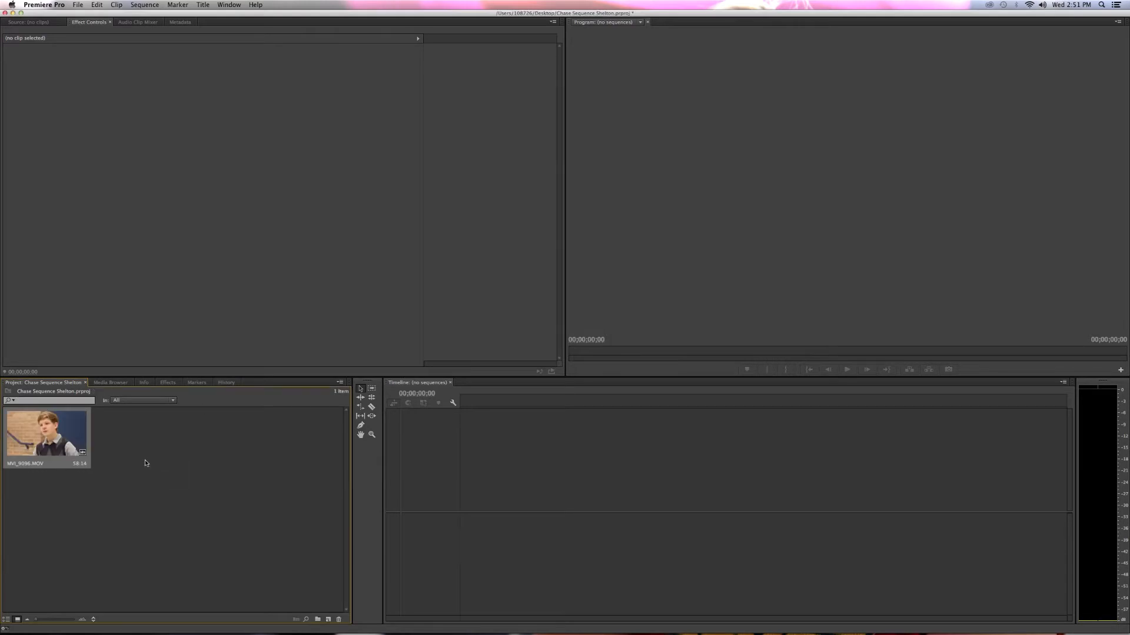
Import Rezoning edit.mov from the 2013-2014 folder into the project.
{"action": "double_click", "coordinate": [114, 474]}
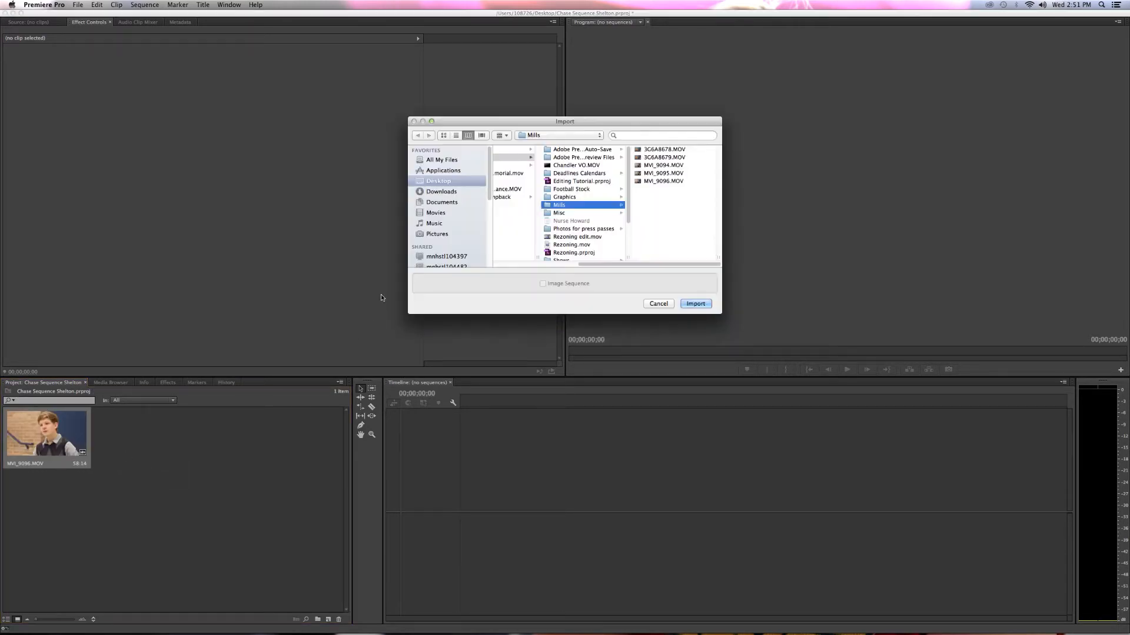
{"action": "left_click", "coordinate": [582, 236]}
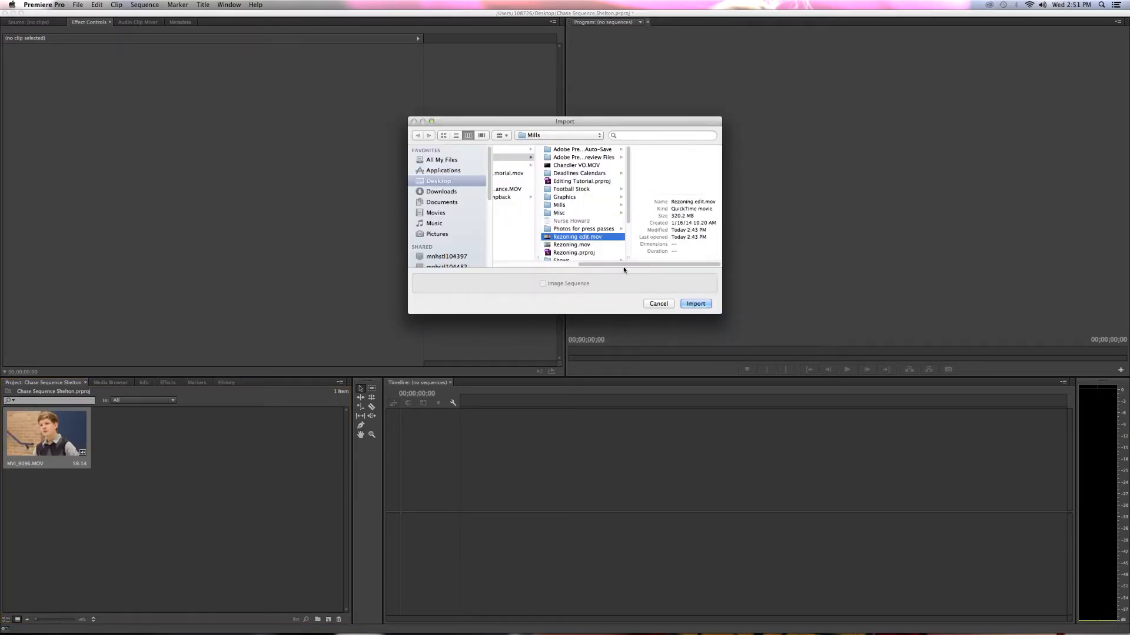
{"action": "left_click", "coordinate": [696, 304]}
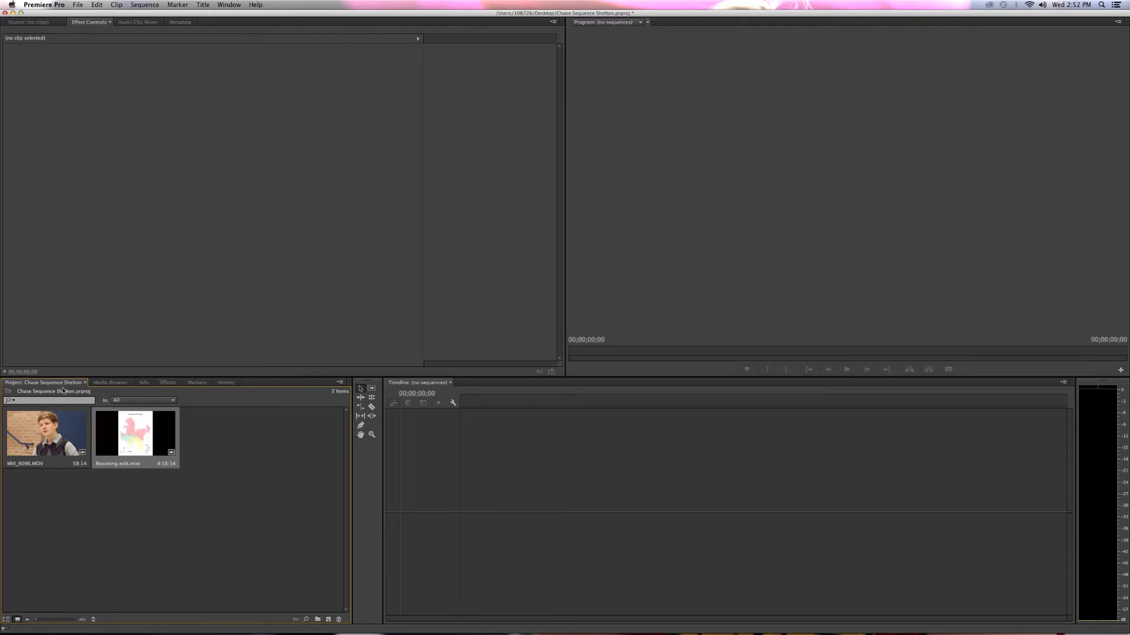
Look over the available effects categories and return to the project's media.
{"action": "left_click", "coordinate": [167, 383]}
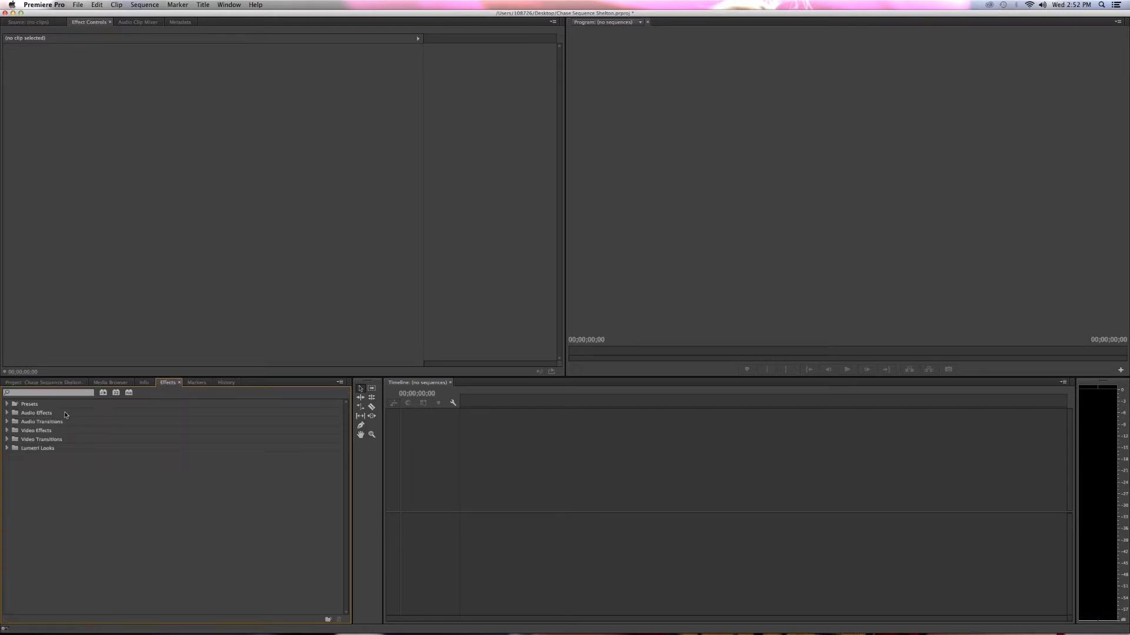
{"action": "left_click", "coordinate": [54, 383]}
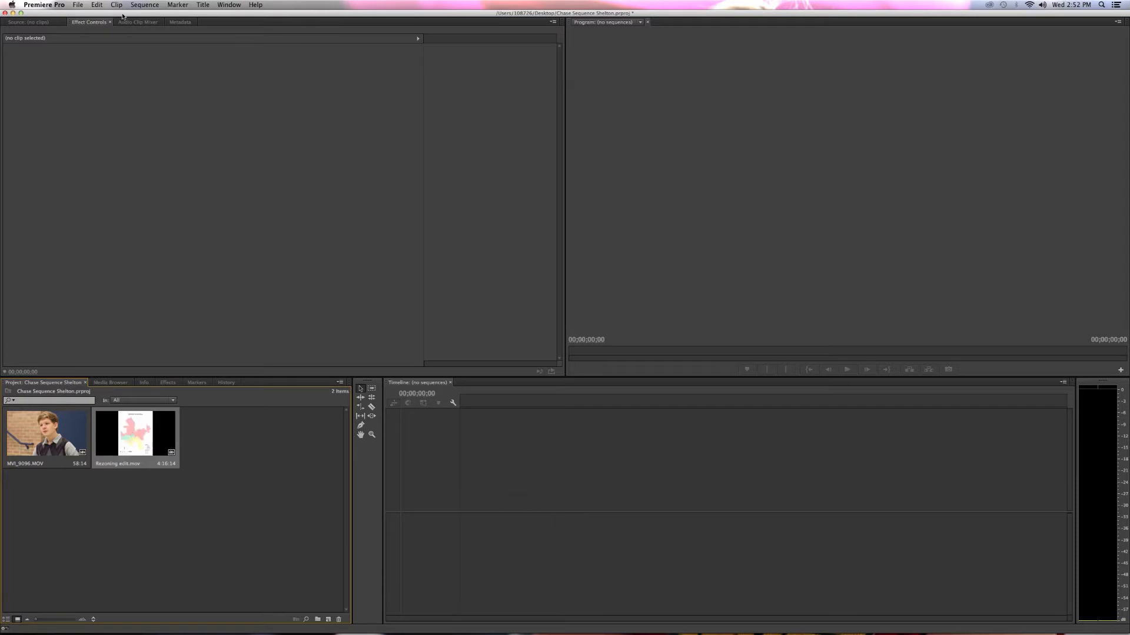
Create a new sequence from the DNxHD, DNX 145, 1080p preset at 29.97 frames per second, keeping the name Sequence 01.
{"action": "left_click", "coordinate": [78, 4]}
{"action": "mouse_move", "coordinate": [176, 16]}
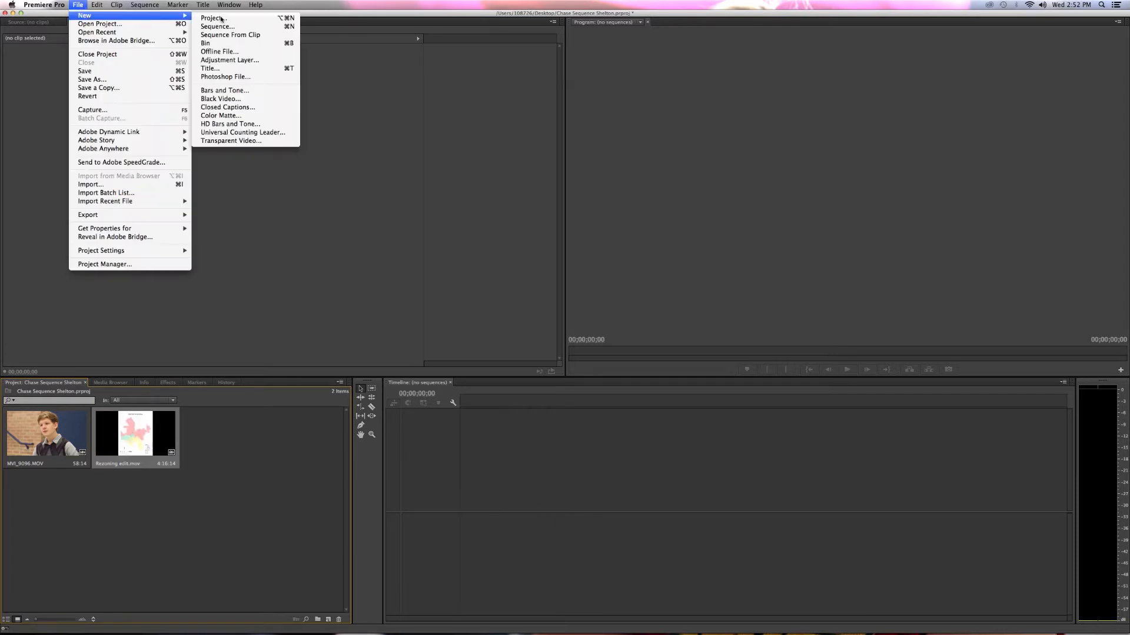
{"action": "left_click", "coordinate": [235, 26]}
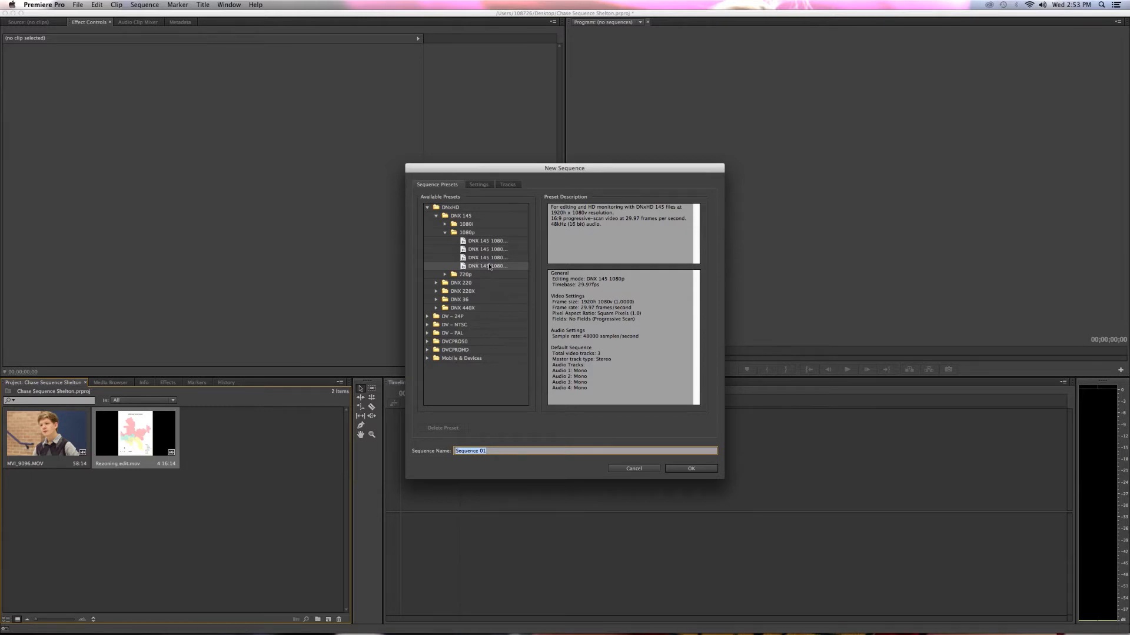
{"action": "left_click", "coordinate": [429, 207]}
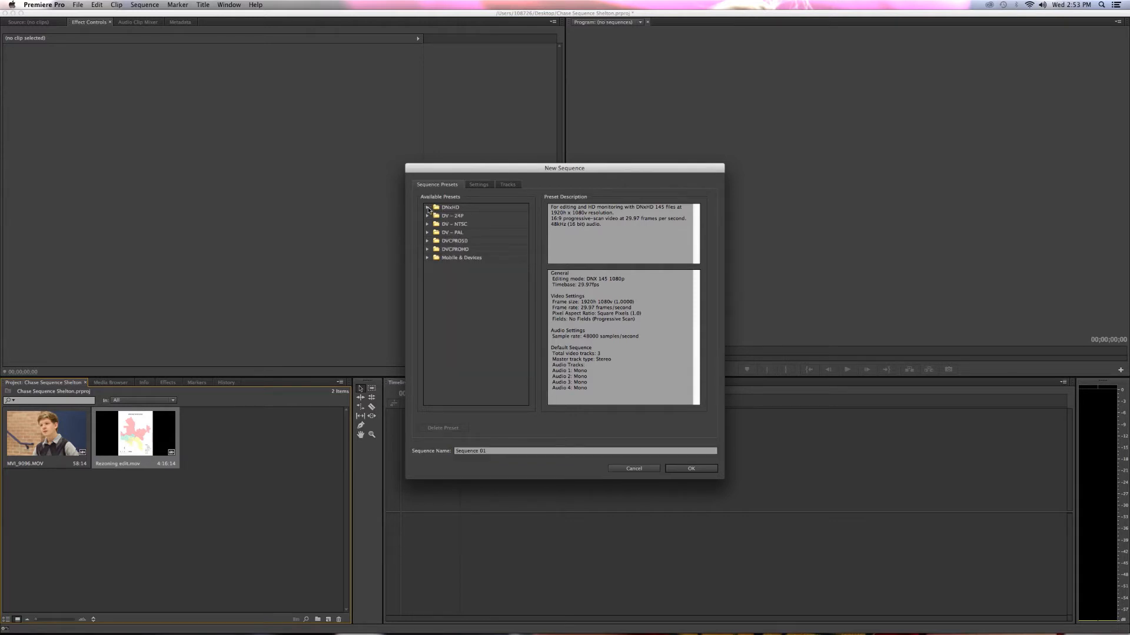
{"action": "left_click", "coordinate": [428, 208]}
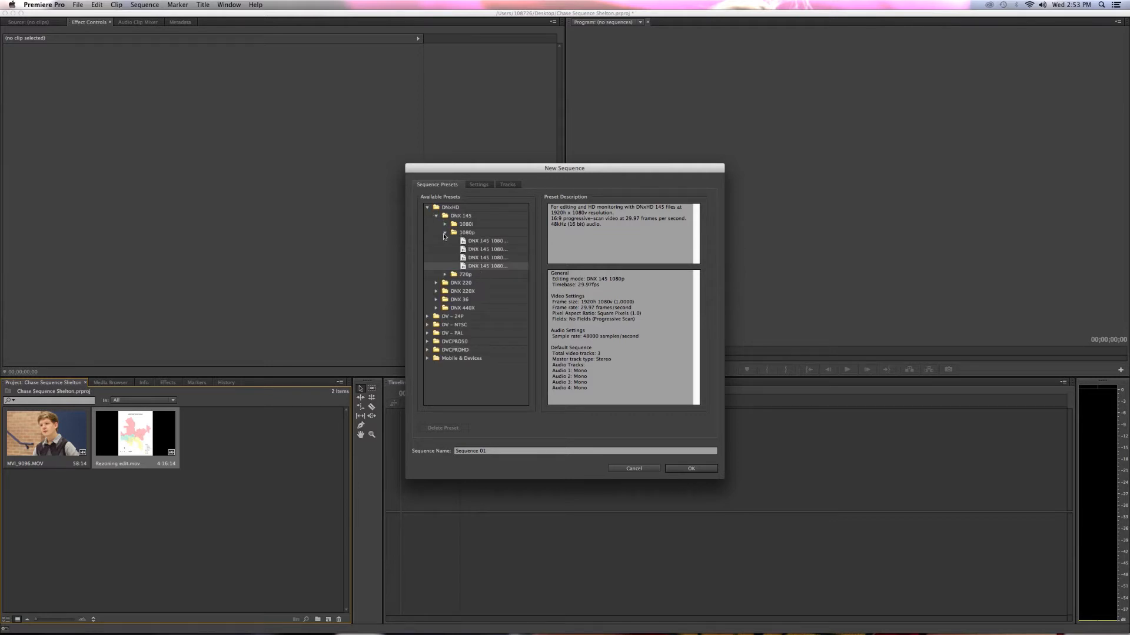
{"action": "left_click", "coordinate": [445, 233]}
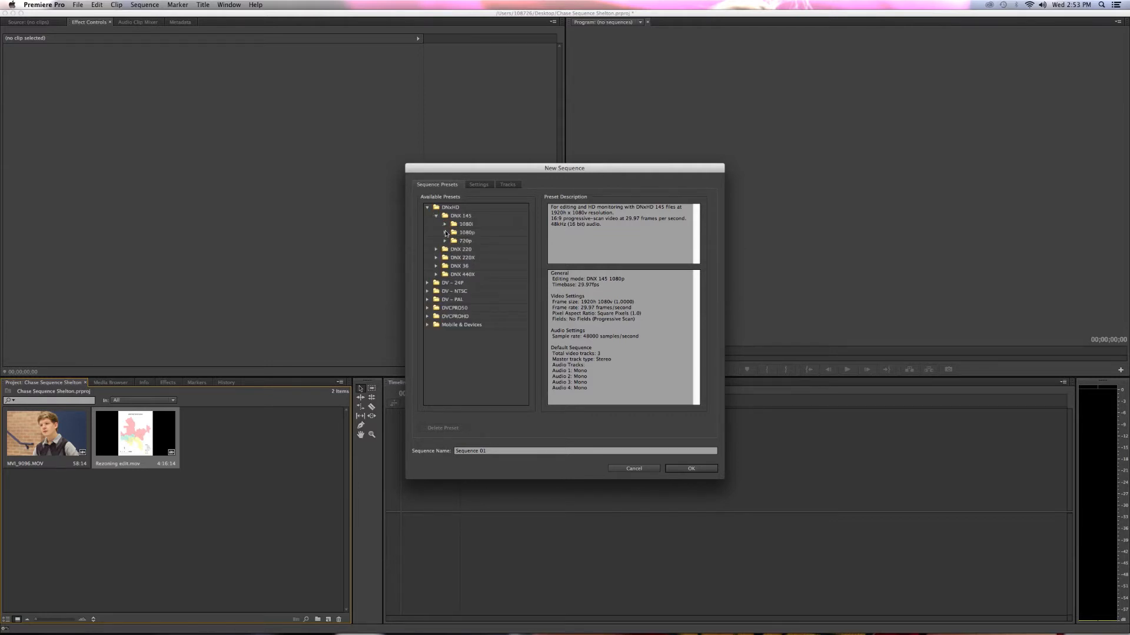
{"action": "left_click", "coordinate": [445, 234]}
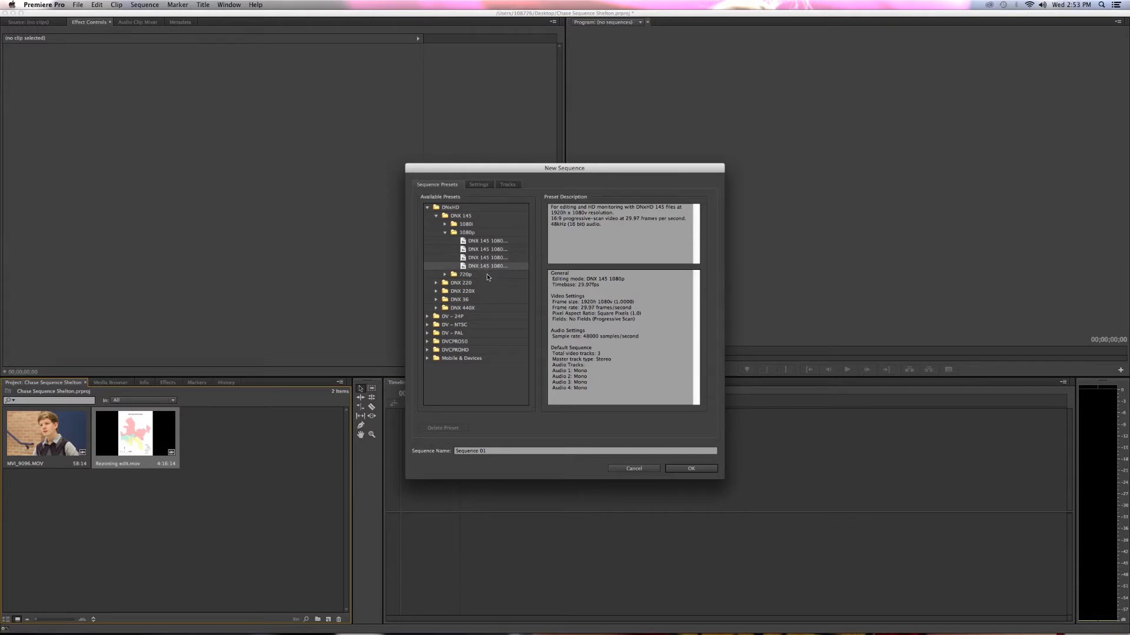
{"action": "left_click_drag", "start_coordinate": [625, 218], "coordinate": [643, 219]}
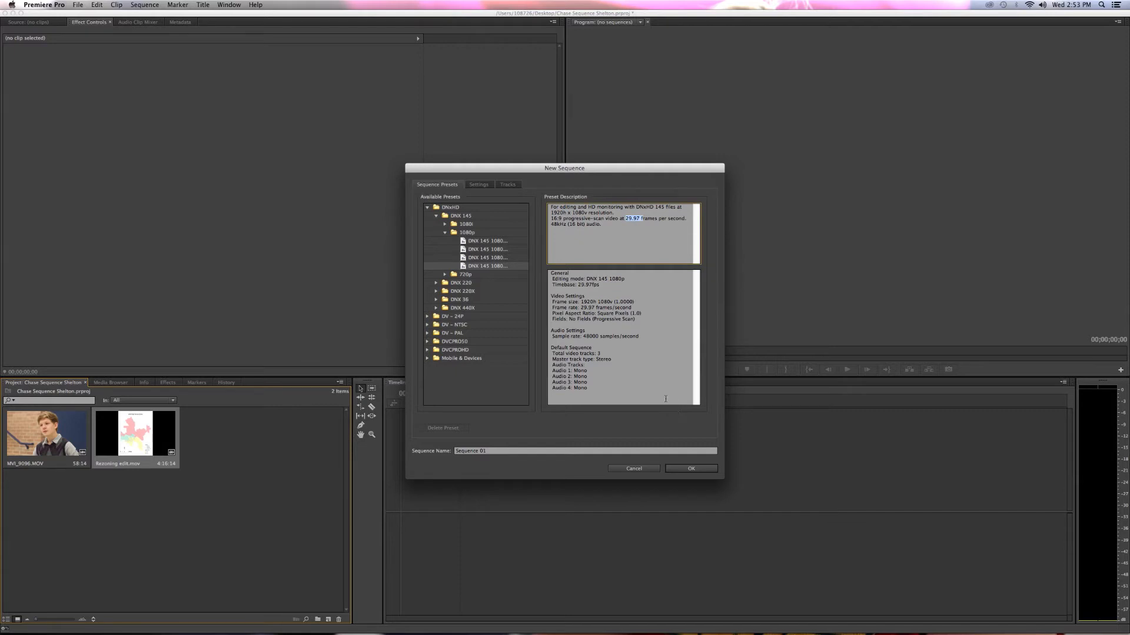
{"action": "left_click", "coordinate": [631, 222]}
{"action": "left_click", "coordinate": [675, 469]}
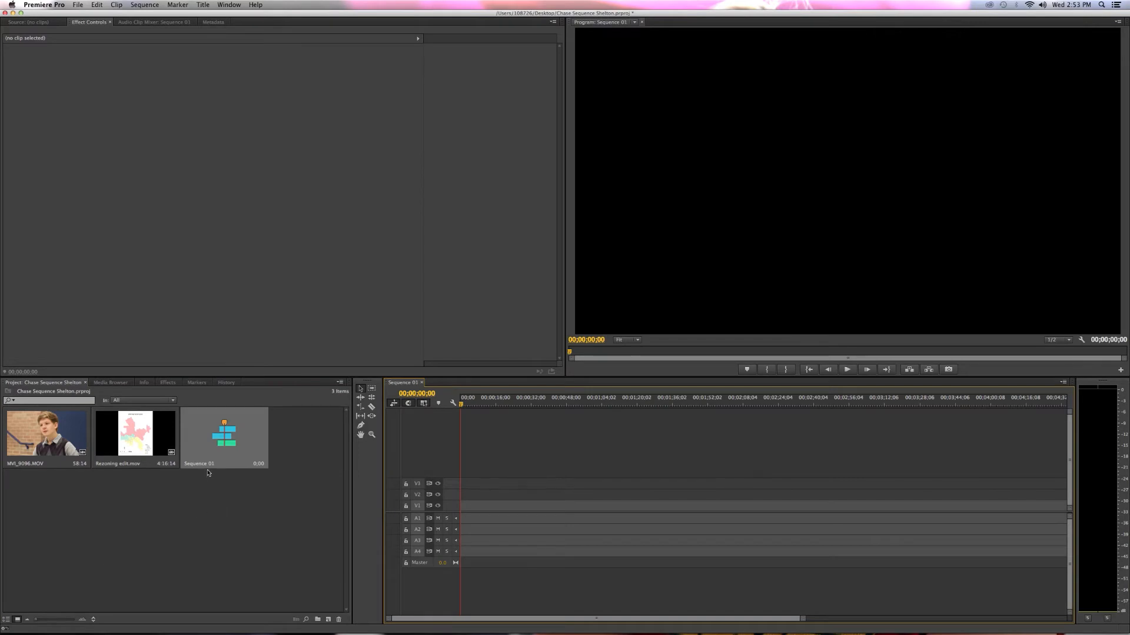
{"action": "left_click", "coordinate": [117, 468]}
{"action": "left_click", "coordinate": [117, 470]}
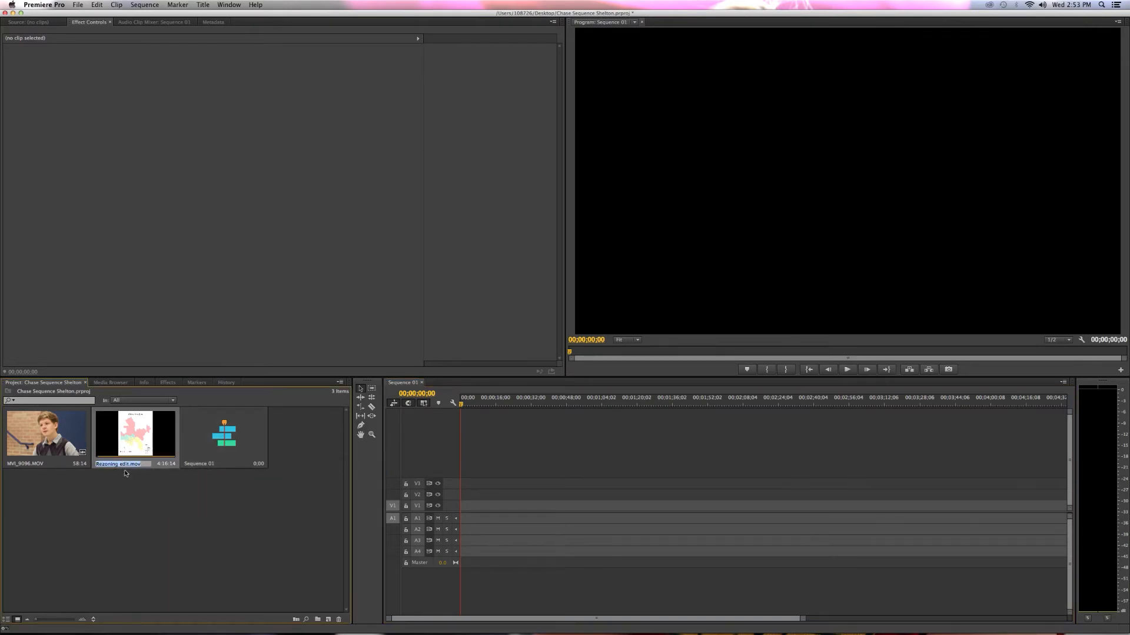
{"action": "left_click", "coordinate": [179, 497]}
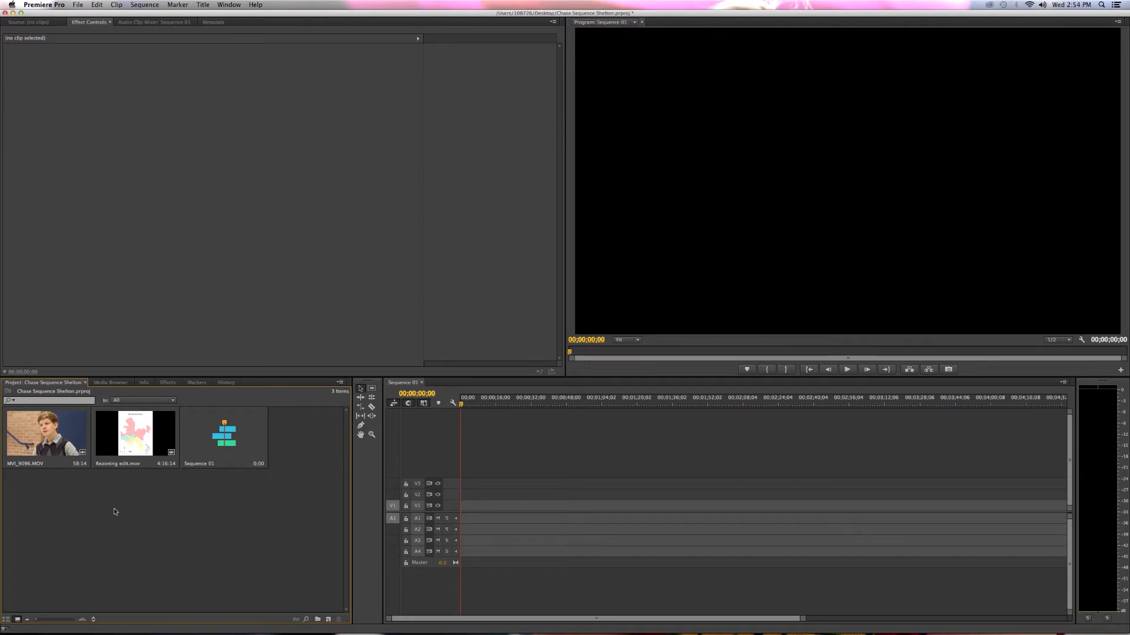
Place MVI_9096.MOV at the start of tracks V1 and A1, and delete it from the timeline.
{"action": "left_click", "coordinate": [50, 437]}
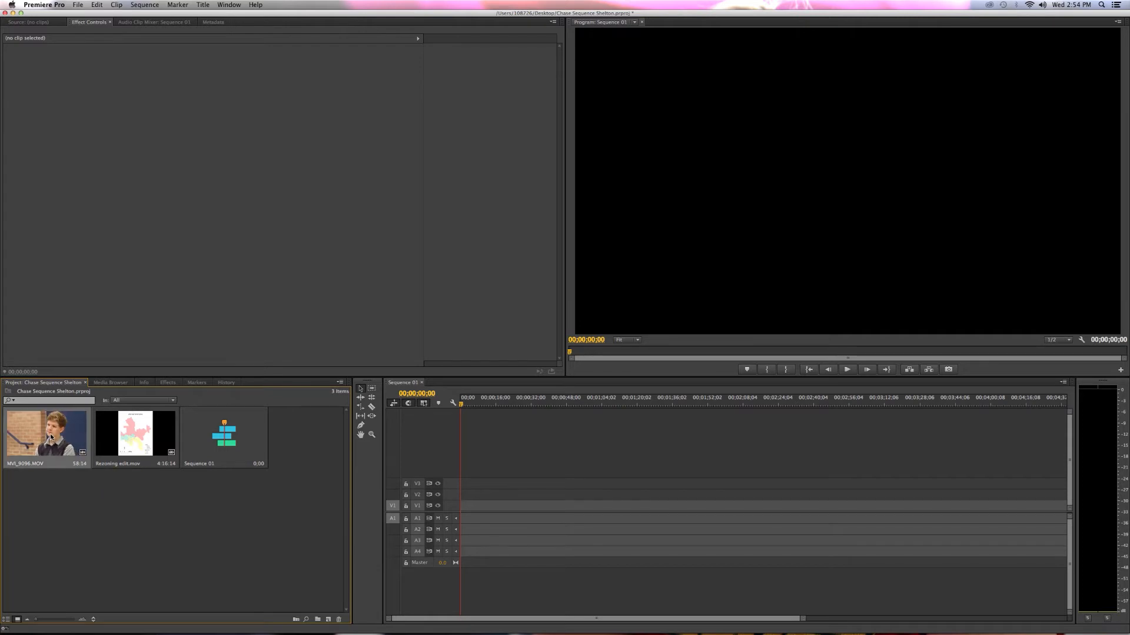
{"action": "left_click", "coordinate": [110, 441]}
{"action": "key", "text": "XF86AudioRaiseVolume"}
{"action": "left_click_drag", "start_coordinate": [41, 432], "coordinate": [465, 511]}
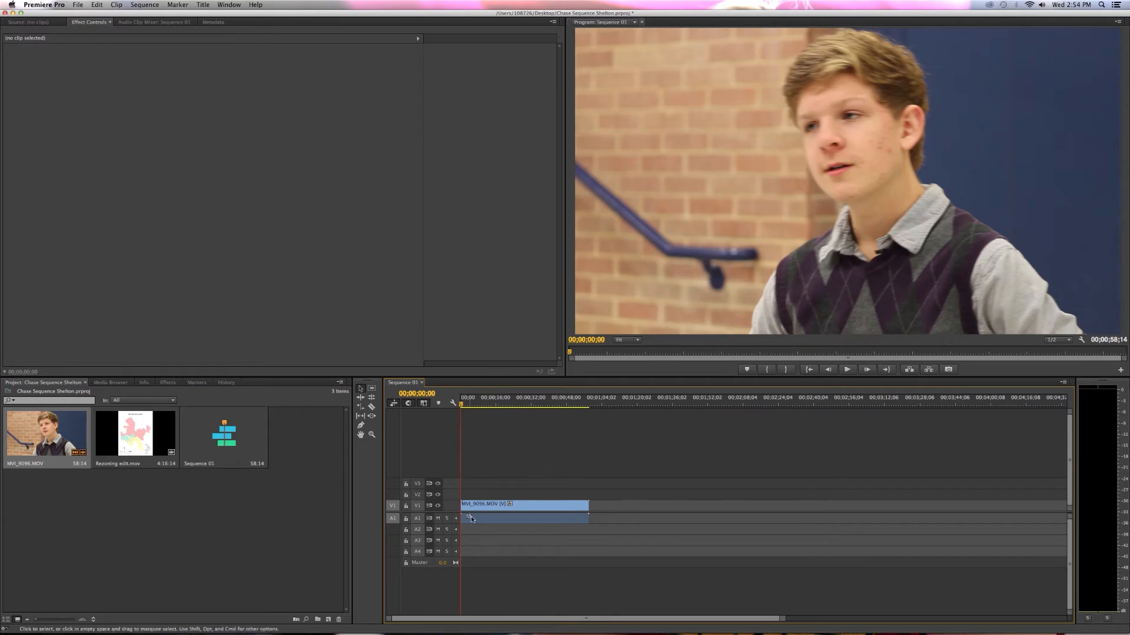
{"action": "left_click", "coordinate": [482, 506]}
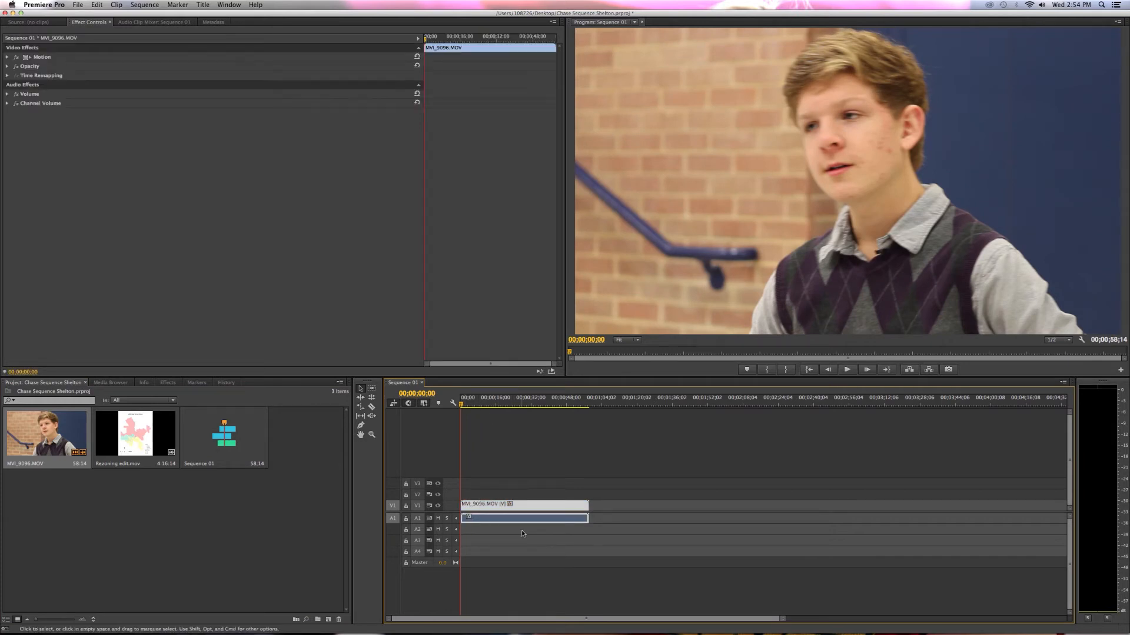
{"action": "key", "text": "Delete"}
Place MVI_9096.MOV on V1 again, try it on tracks V3 and A3, return it to V1 and A1, and delete it.
{"action": "left_click_drag", "start_coordinate": [71, 447], "coordinate": [468, 511]}
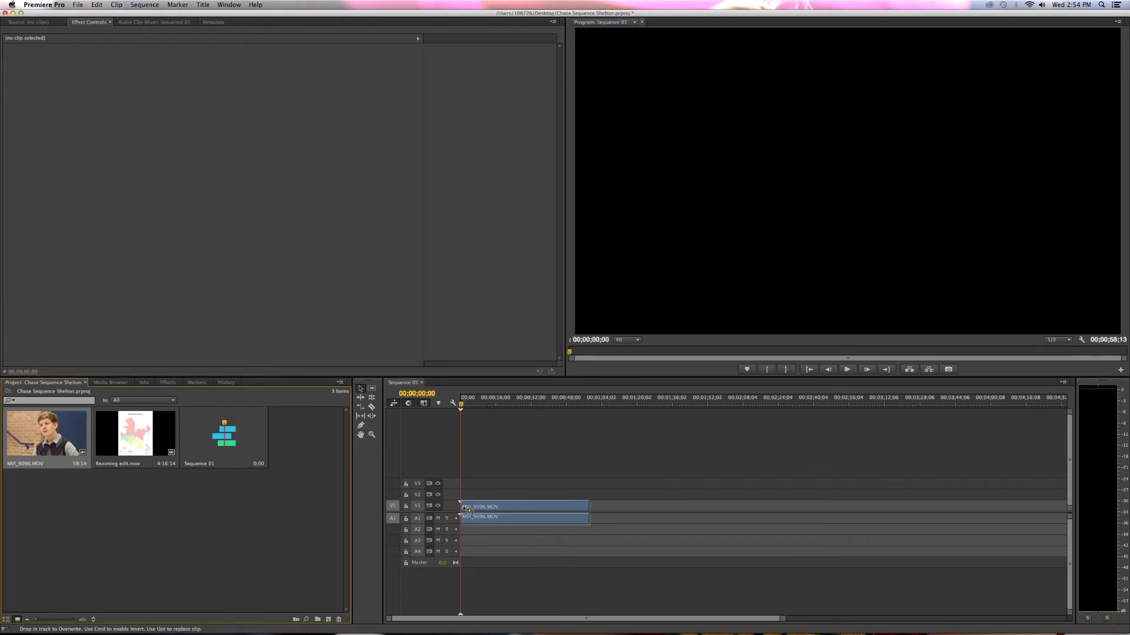
{"action": "left_click_drag", "start_coordinate": [469, 511], "coordinate": [469, 511]}
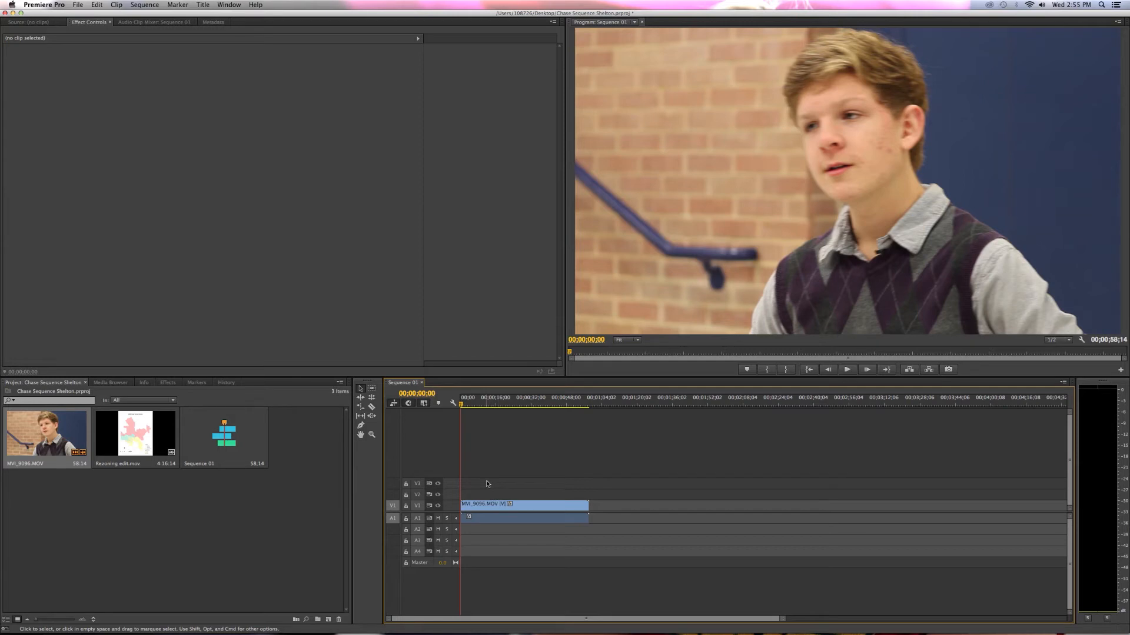
{"action": "left_click_drag", "start_coordinate": [487, 510], "coordinate": [491, 540]}
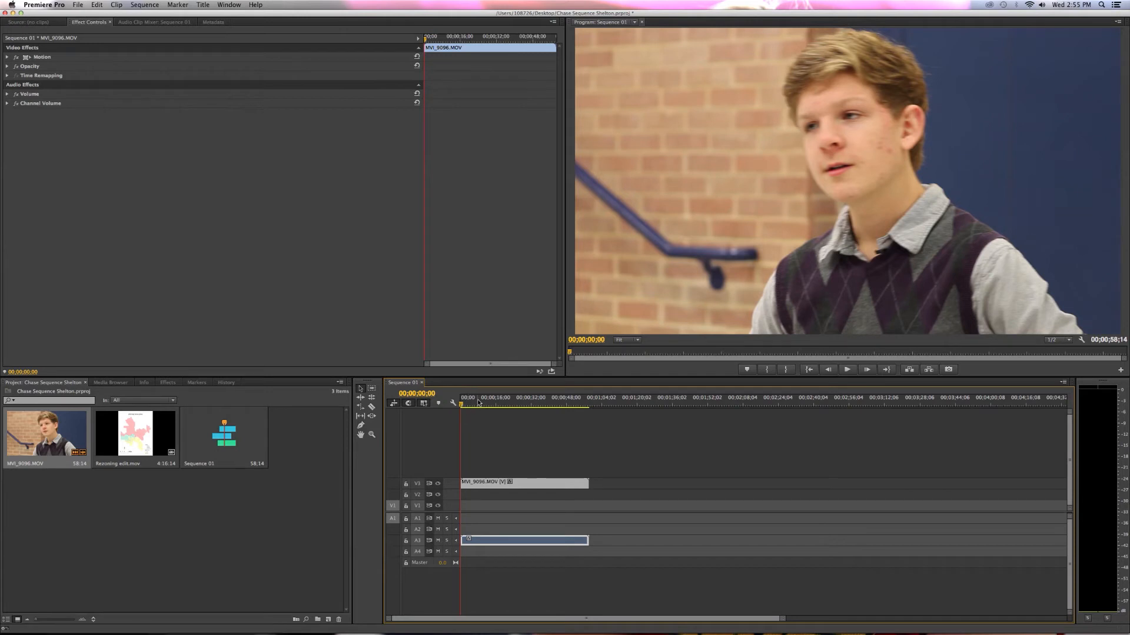
{"action": "left_click_drag", "start_coordinate": [482, 486], "coordinate": [494, 520]}
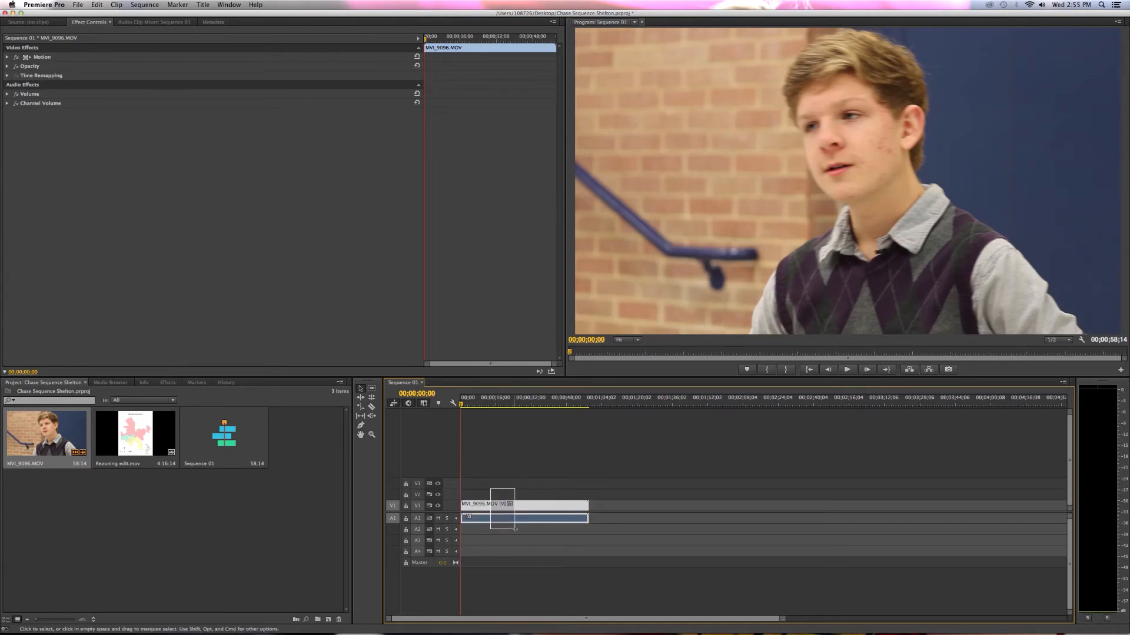
{"action": "key", "text": "Delete"}
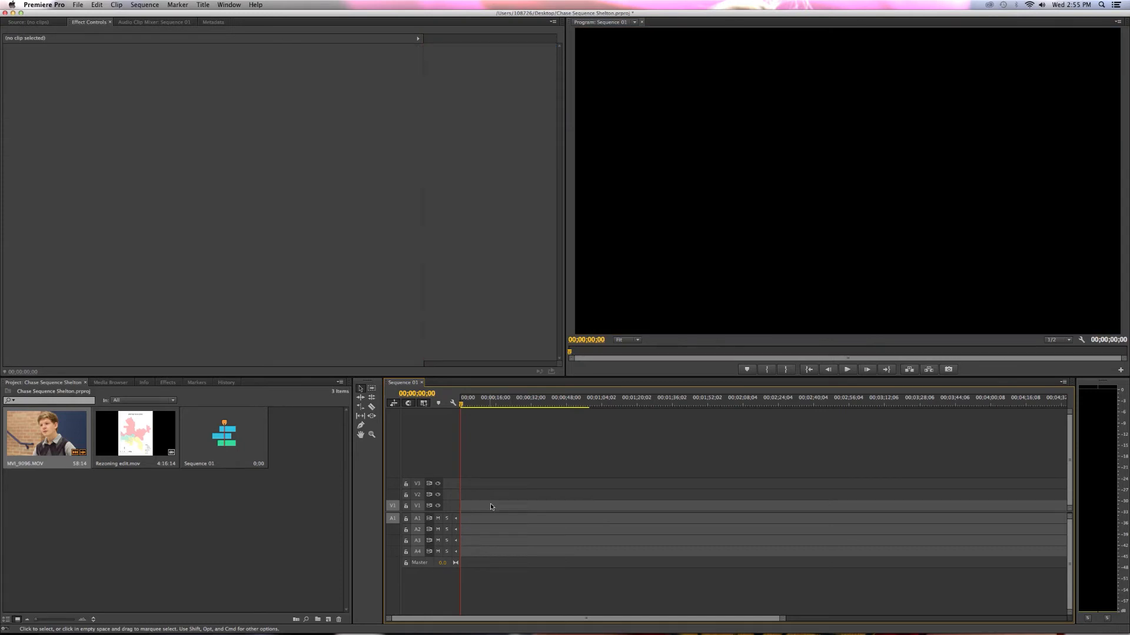
Place MVI_9096.MOV at the start of tracks V1 and A1, and play a short stretch from 00;00;10;06.
{"action": "left_click_drag", "start_coordinate": [47, 436], "coordinate": [470, 511]}
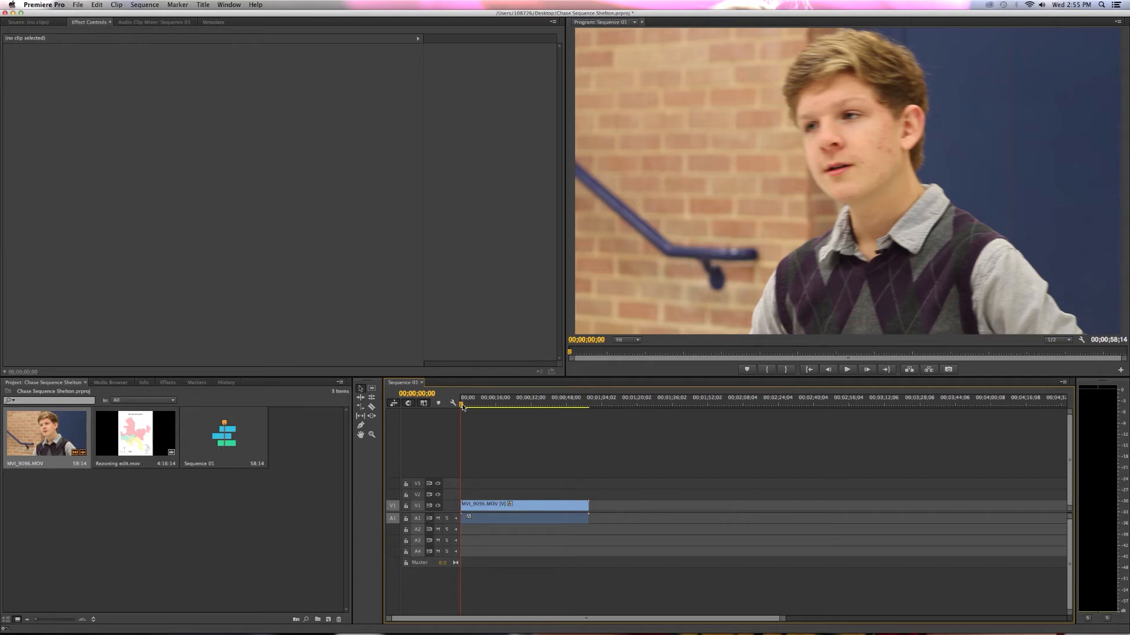
{"action": "left_click_drag", "start_coordinate": [462, 405], "coordinate": [494, 404]}
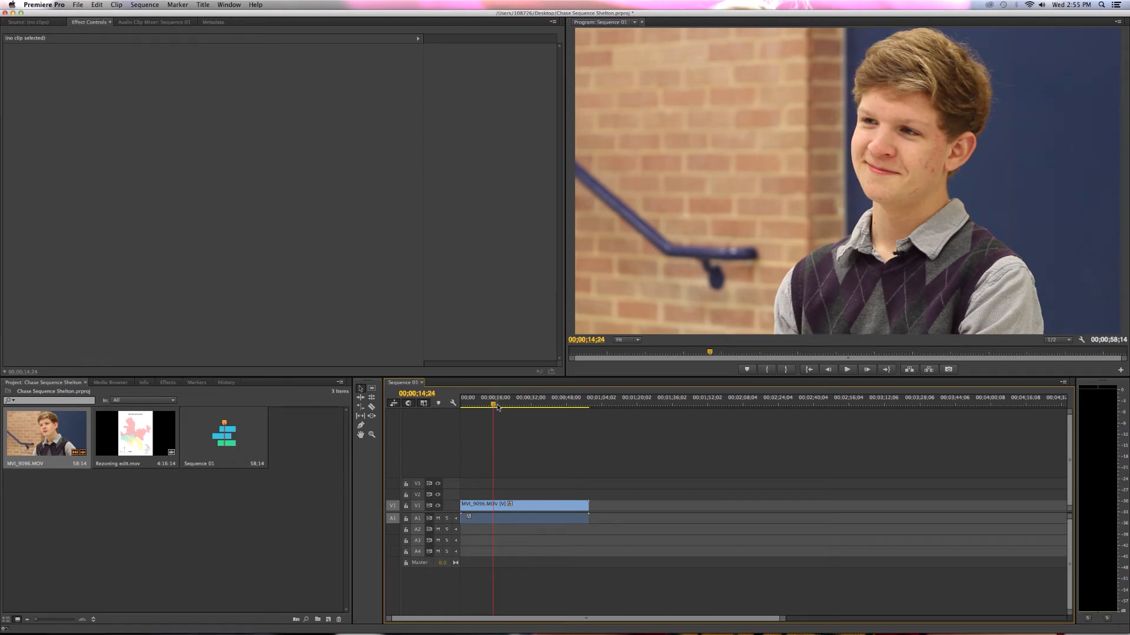
{"action": "left_click_drag", "start_coordinate": [497, 407], "coordinate": [486, 406]}
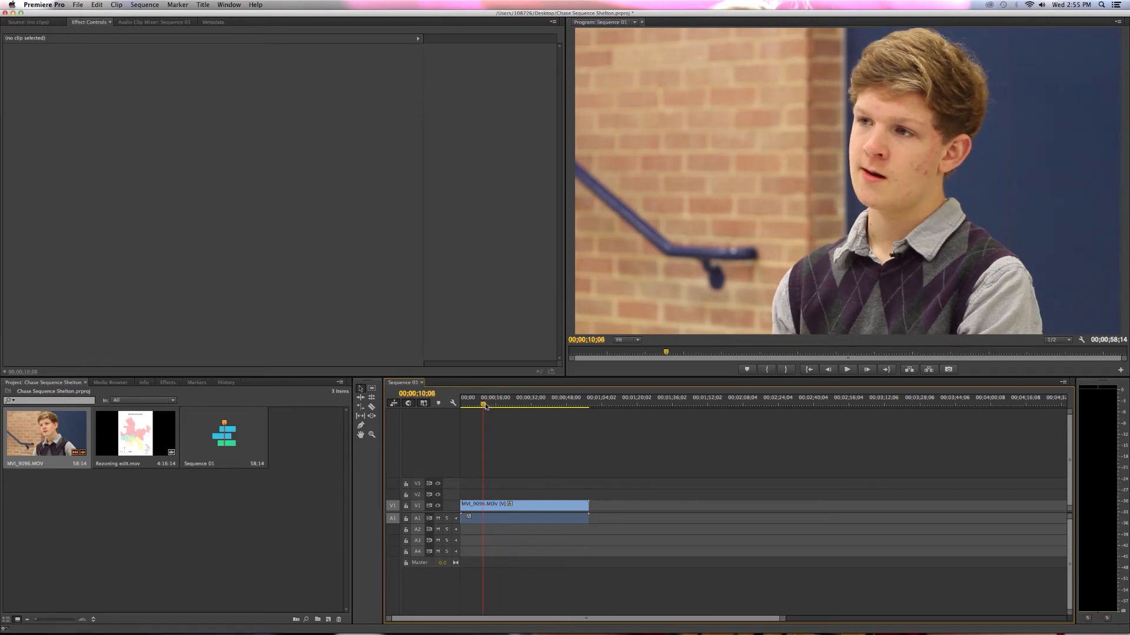
{"action": "key", "text": "space"}
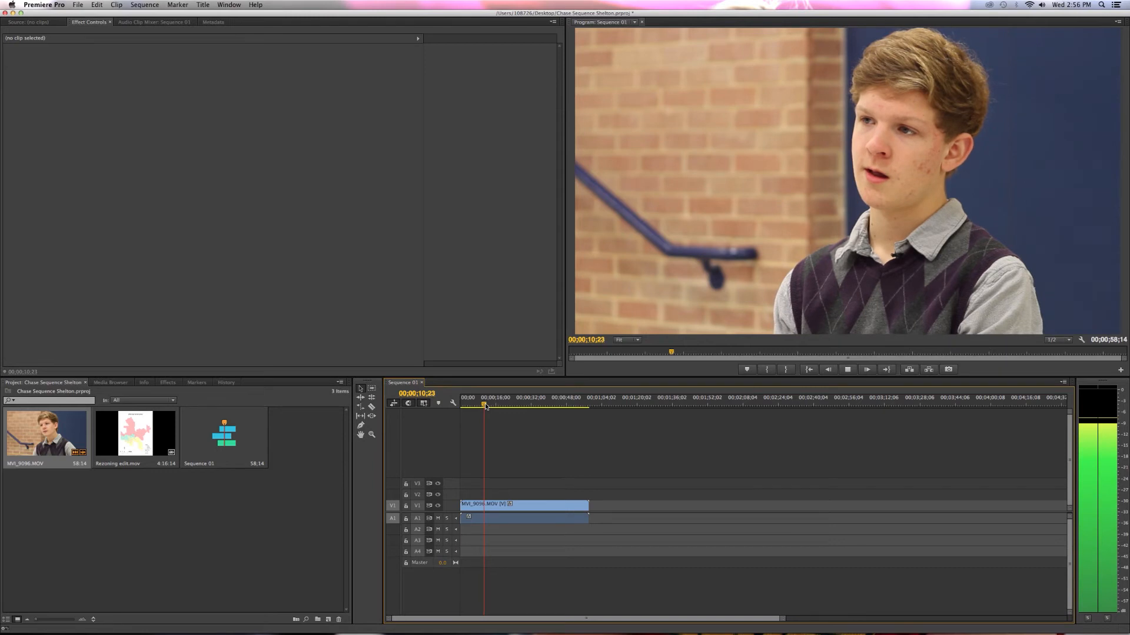
{"action": "key", "text": "space"}
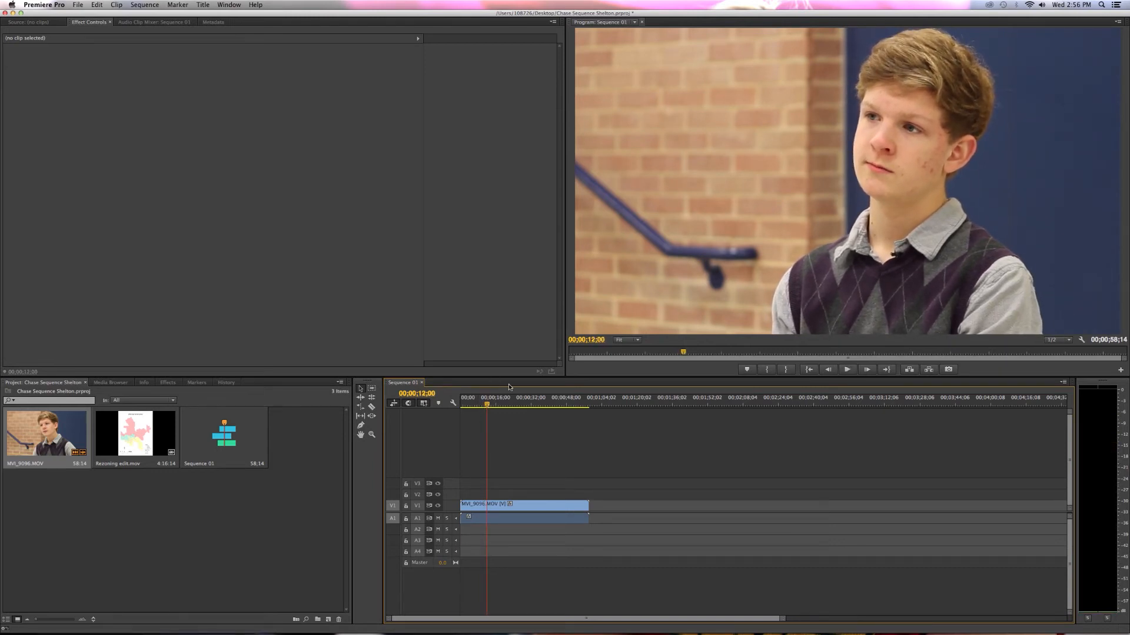
Step backward and forward frame by frame around 00;00;12;15 to examine the footage, and return the playhead to the sequence start.
{"action": "key", "text": "space"}
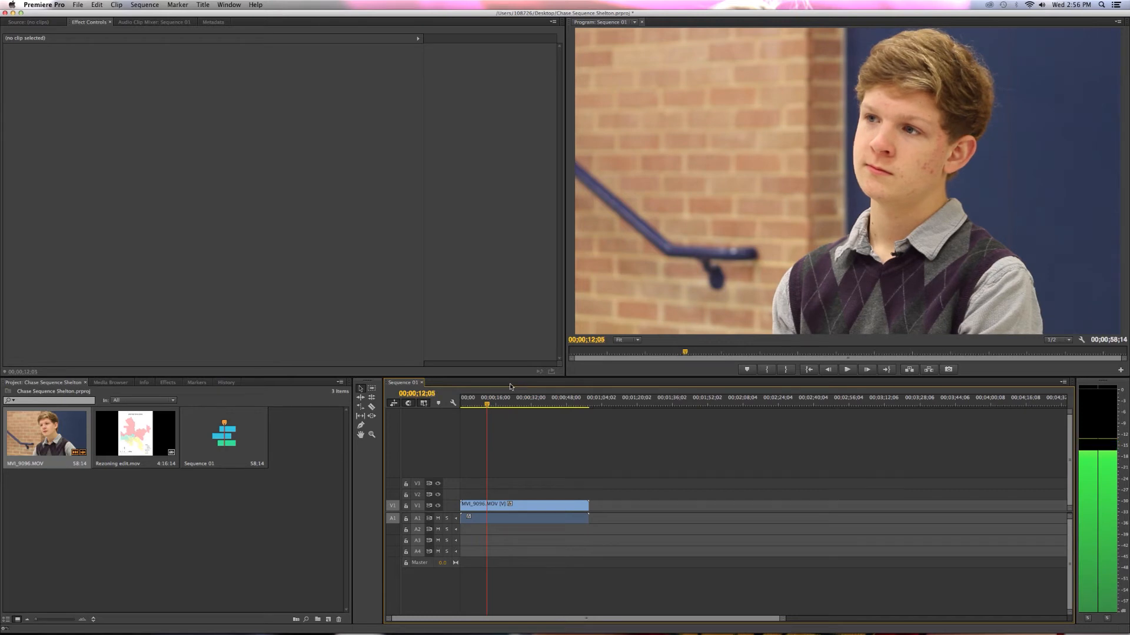
{"action": "key", "text": "Left"}
{"action": "key", "text": "Left"}
{"action": "key", "text": "Left"}
{"action": "key", "text": "Left"}
{"action": "key", "text": "Left"}
{"action": "key", "text": "Left"}
{"action": "key", "text": "Left"}
{"action": "key", "text": "Left"}
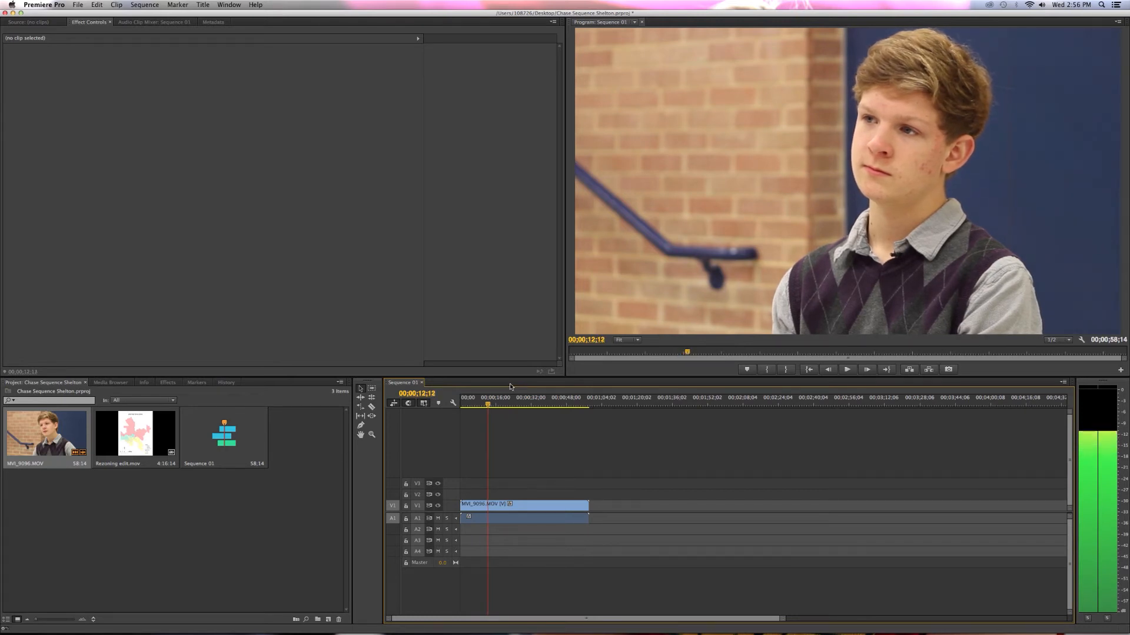
{"action": "key", "text": "Right"}
{"action": "key", "text": "Right"}
{"action": "key", "text": "Right"}
{"action": "key", "text": "Right"}
{"action": "key", "text": "Right"}
{"action": "key", "text": "Right"}
{"action": "key", "text": "Right"}
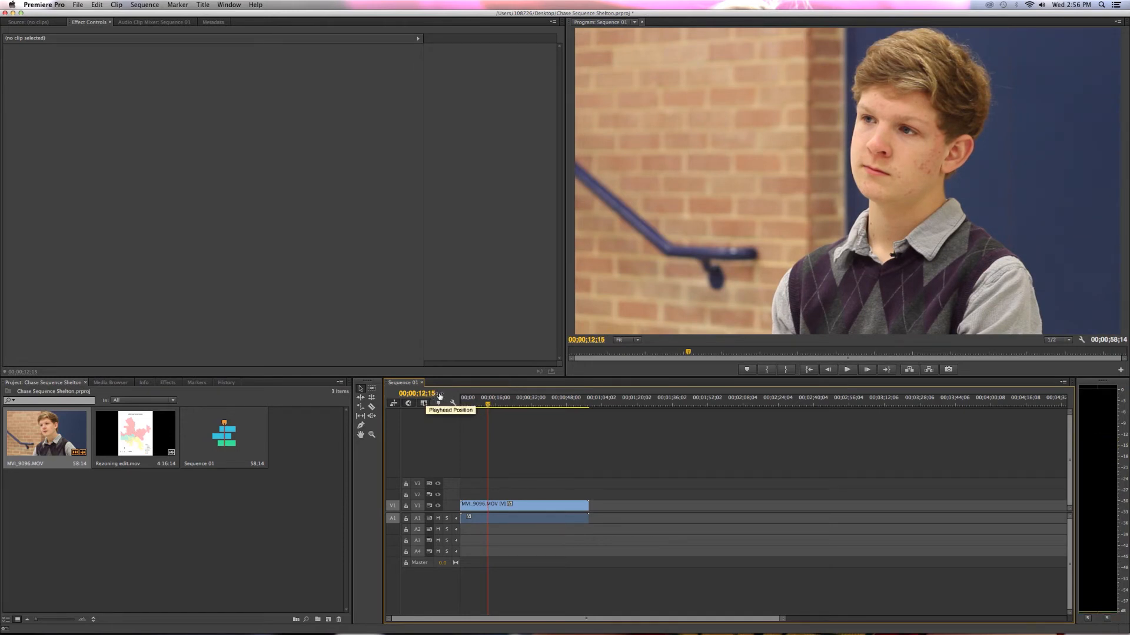
{"action": "key", "text": "Right"}
{"action": "key", "text": "Right"}
{"action": "key", "text": "Right"}
{"action": "key", "text": "Right"}
{"action": "key", "text": "Right"}
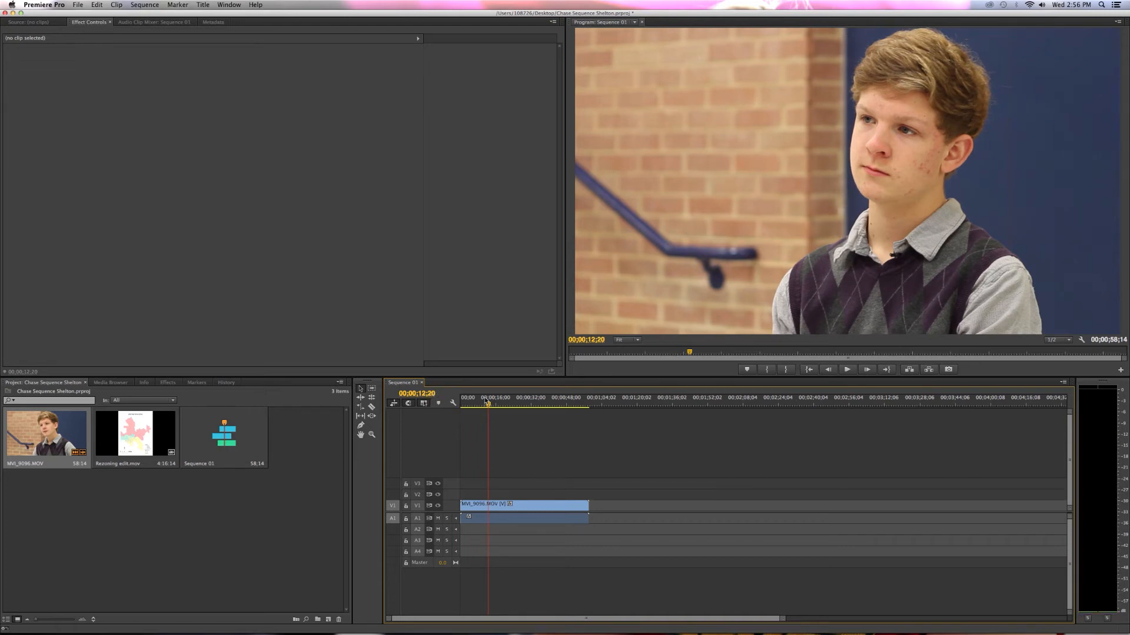
{"action": "key", "text": "Right"}
{"action": "key", "text": "Right"}
{"action": "key", "text": "Right"}
{"action": "key", "text": "Right"}
{"action": "key", "text": "Right"}
{"action": "key", "text": "Left"}
{"action": "key", "text": "Left"}
{"action": "key", "text": "Left"}
{"action": "key", "text": "Left"}
{"action": "key", "text": "Left"}
{"action": "key", "text": "Left"}
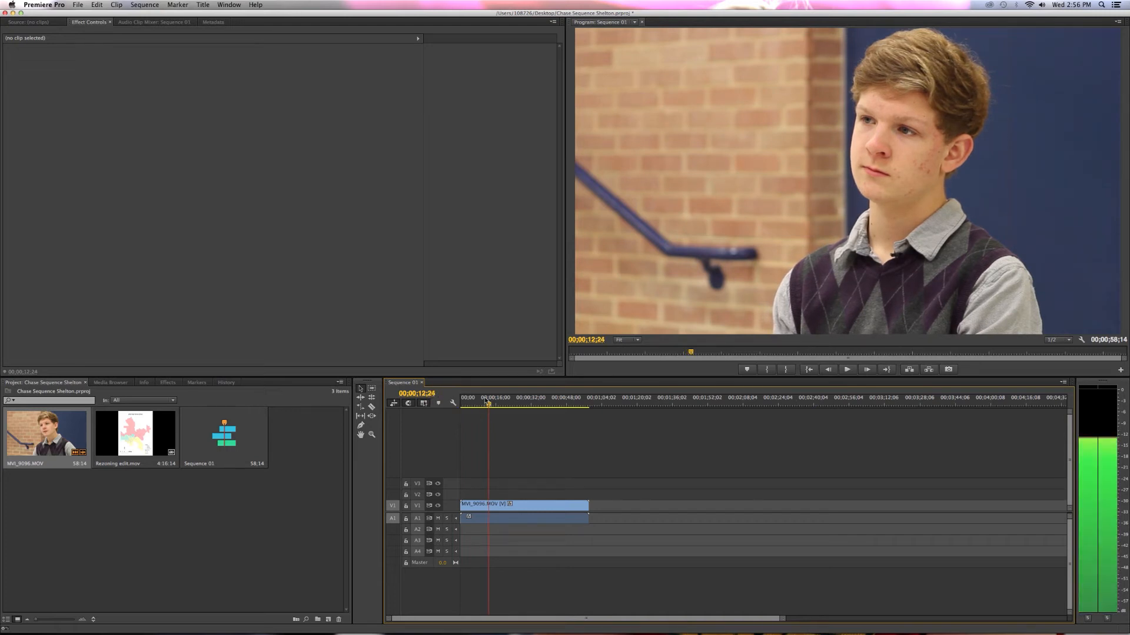
{"action": "key", "text": "Left"}
{"action": "key", "text": "Left"}
{"action": "key", "text": "Left"}
{"action": "key", "text": "Left"}
{"action": "key", "text": "Left"}
{"action": "key", "text": "Left"}
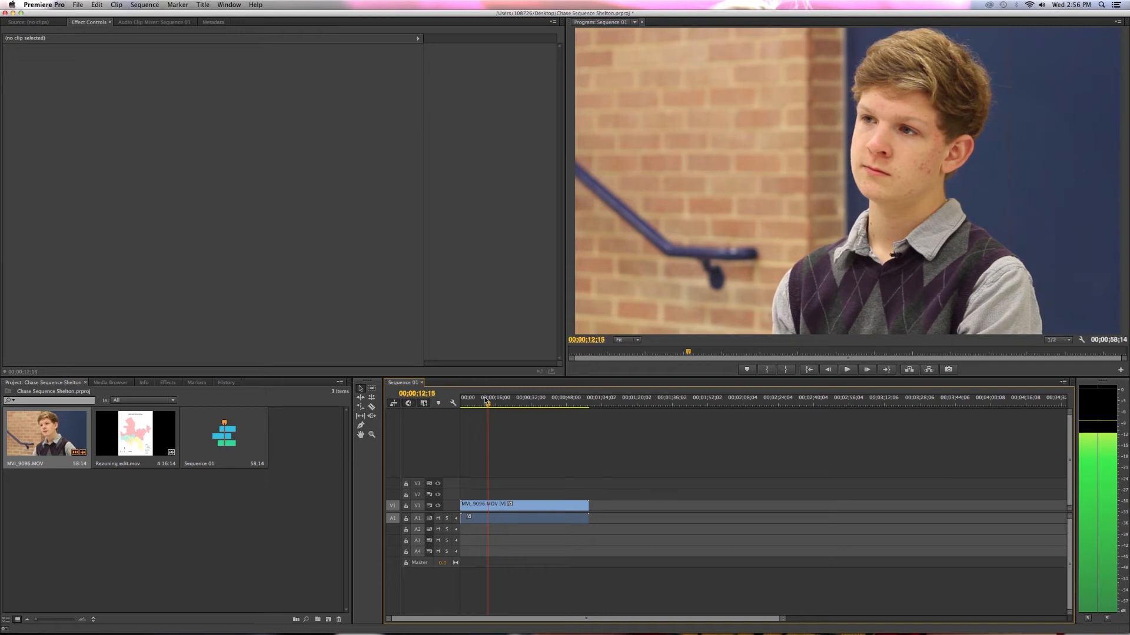
{"action": "key", "text": "Right"}
{"action": "key", "text": "Right"}
{"action": "key", "text": "Left"}
{"action": "key", "text": "Left"}
{"action": "key", "text": "Left"}
{"action": "key", "text": "Left"}
{"action": "key", "text": "Left"}
{"action": "key", "text": "Left"}
{"action": "key", "text": "Left"}
{"action": "key", "text": "Left"}
{"action": "key", "text": "Left"}
{"action": "key", "text": "Left"}
{"action": "key", "text": "Left"}
{"action": "left_click_drag", "start_coordinate": [489, 408], "coordinate": [488, 405]}
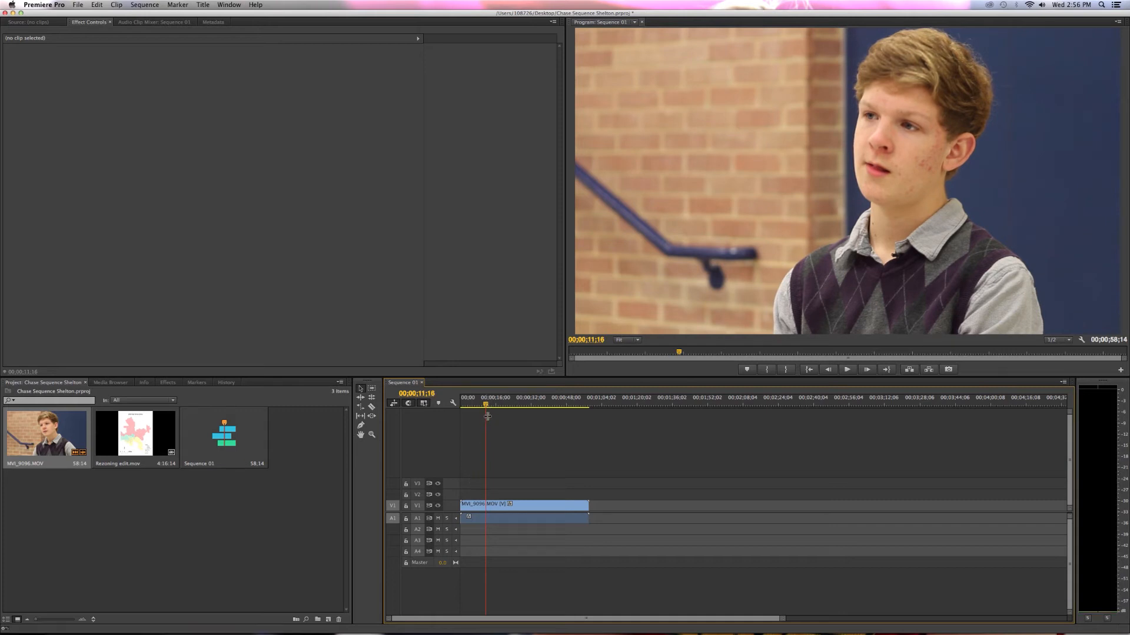
{"action": "left_click_drag", "start_coordinate": [486, 405], "coordinate": [461, 416]}
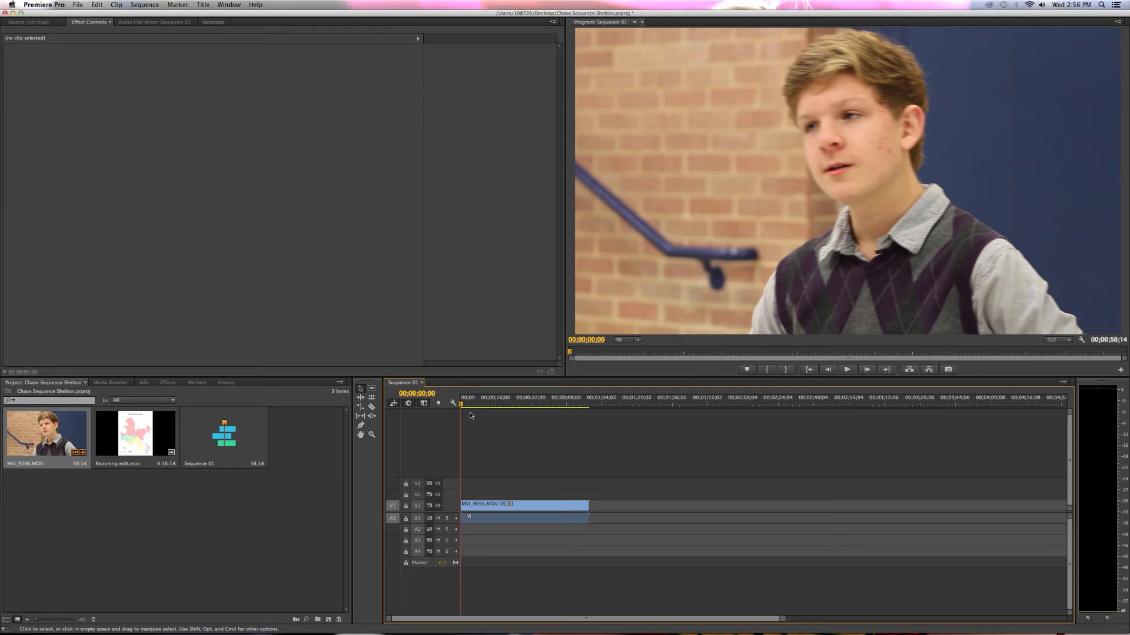
Split MVI_9096.MOV at 00;00;10;06 with the Razor tool and return to the Selection tool.
{"action": "left_click_drag", "start_coordinate": [463, 406], "coordinate": [478, 406]}
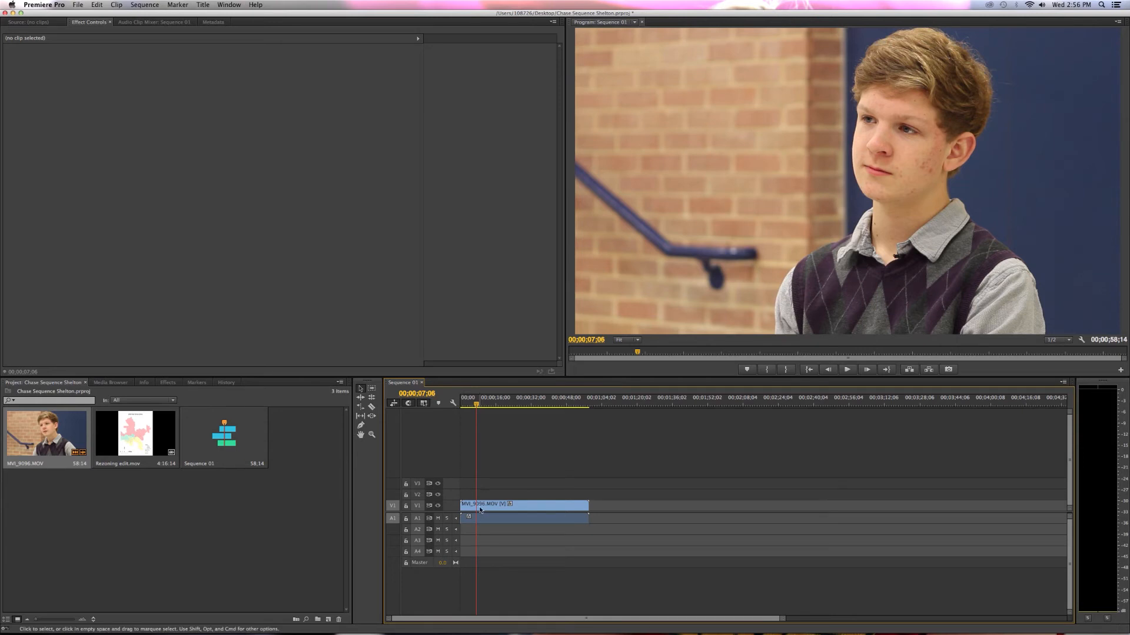
{"action": "left_click", "coordinate": [372, 408]}
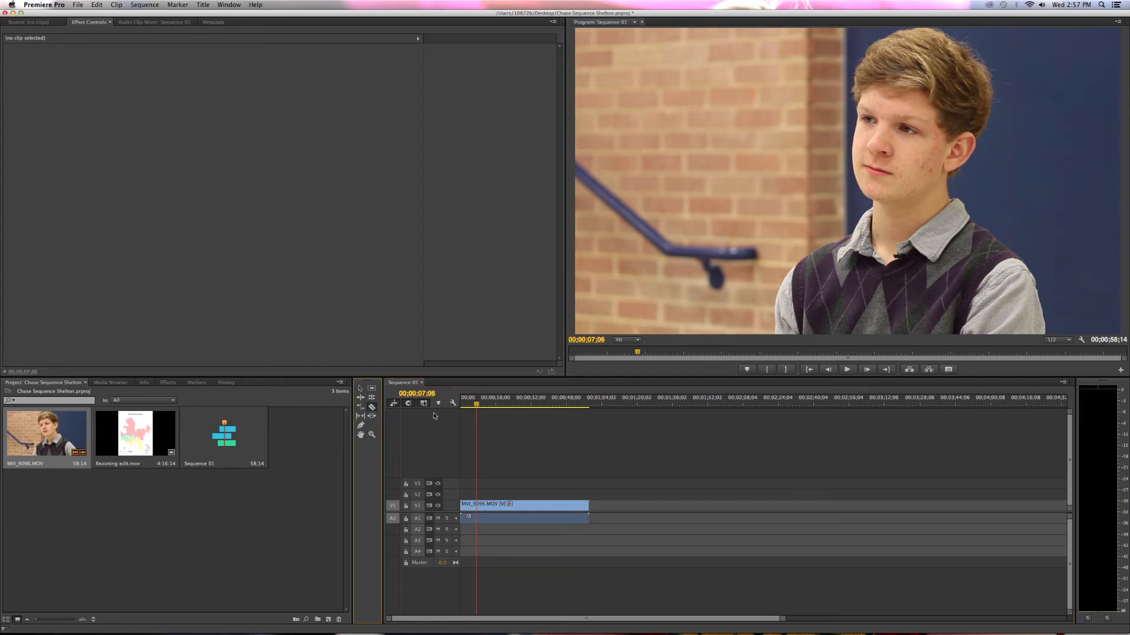
{"action": "mouse_move", "coordinate": [476, 409]}
{"action": "left_mouse_down"}
{"action": "mouse_move", "coordinate": [544, 407]}
{"action": "mouse_move", "coordinate": [483, 406]}
{"action": "left_mouse_up"}
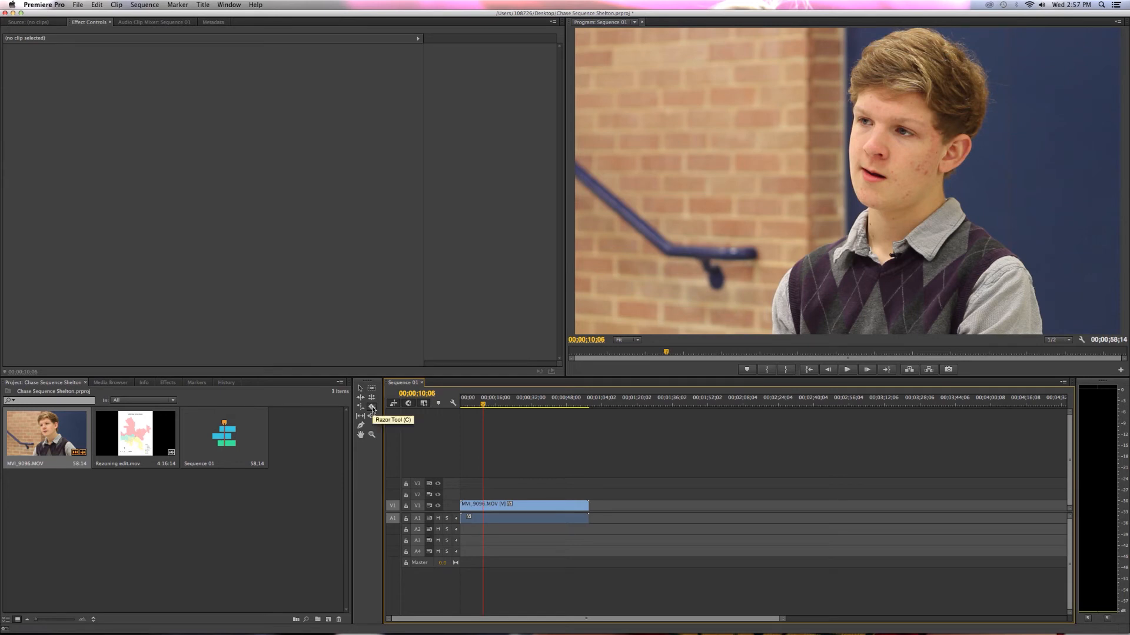
{"action": "left_click", "coordinate": [485, 505]}
{"action": "key", "text": "v"}
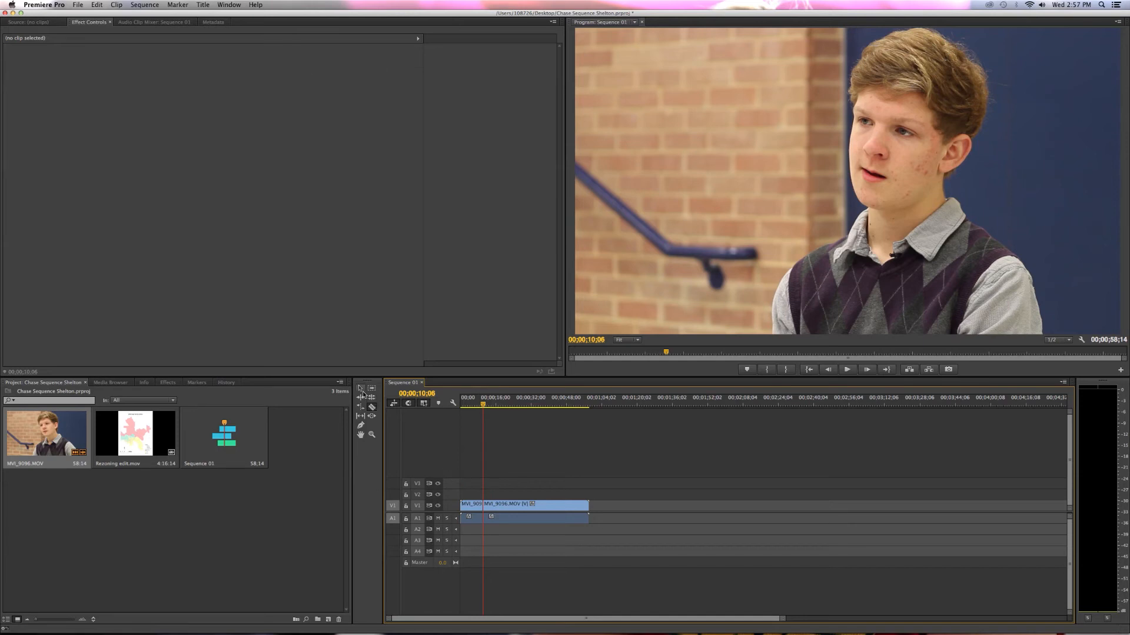
Move the second piece of the split clip away from the first and back against it.
{"action": "left_click_drag", "start_coordinate": [504, 504], "coordinate": [534, 503]}
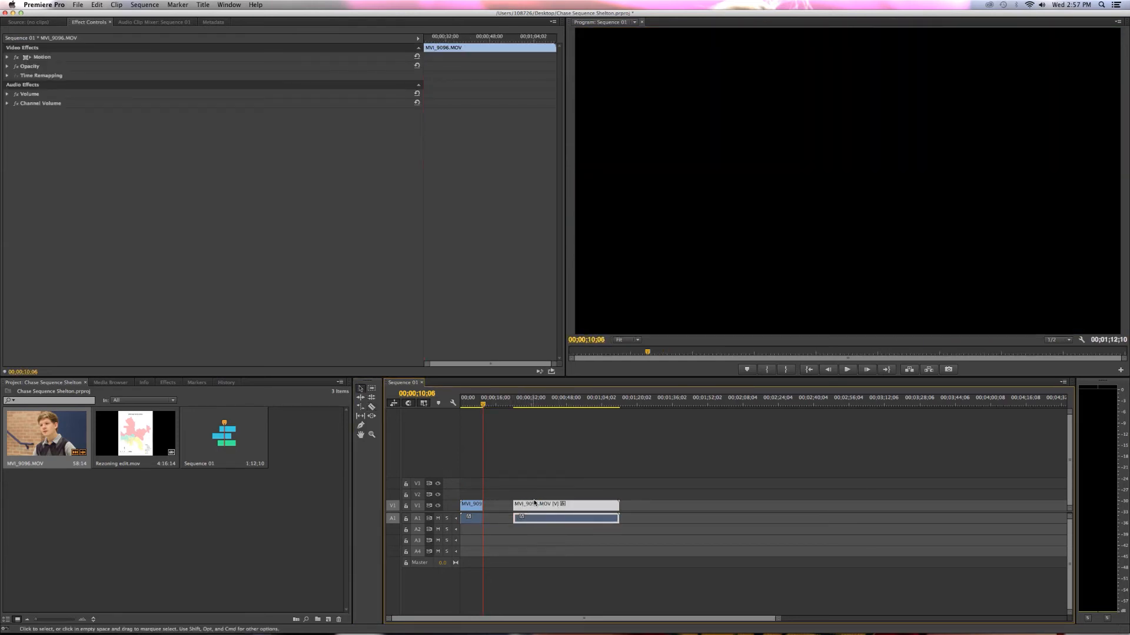
{"action": "left_click_drag", "start_coordinate": [547, 508], "coordinate": [518, 507]}
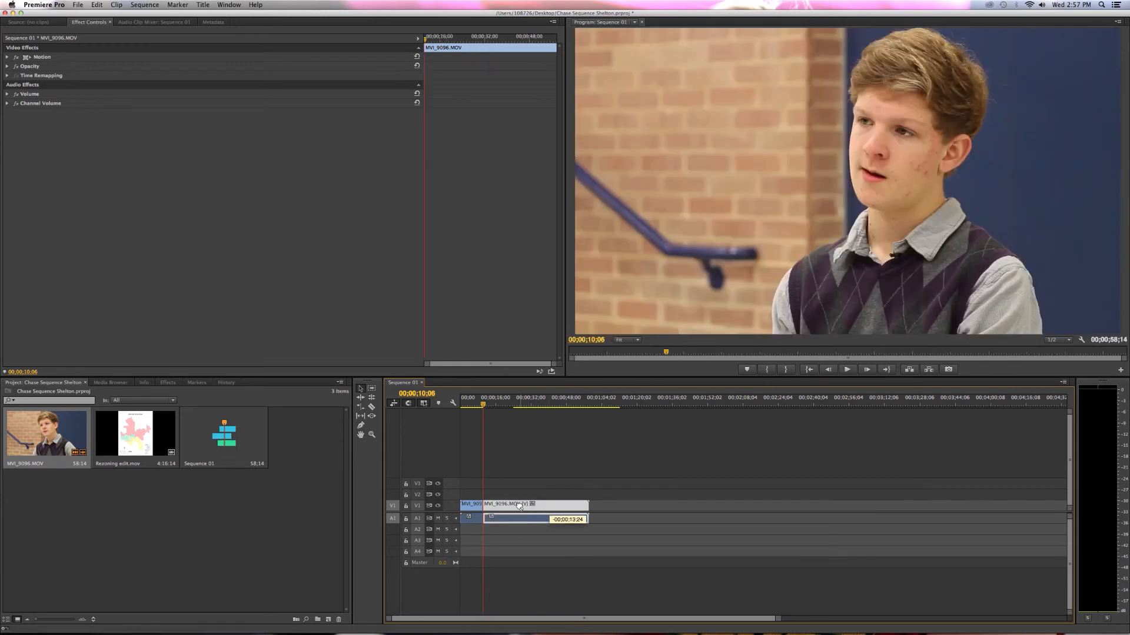
{"action": "left_click", "coordinate": [503, 485]}
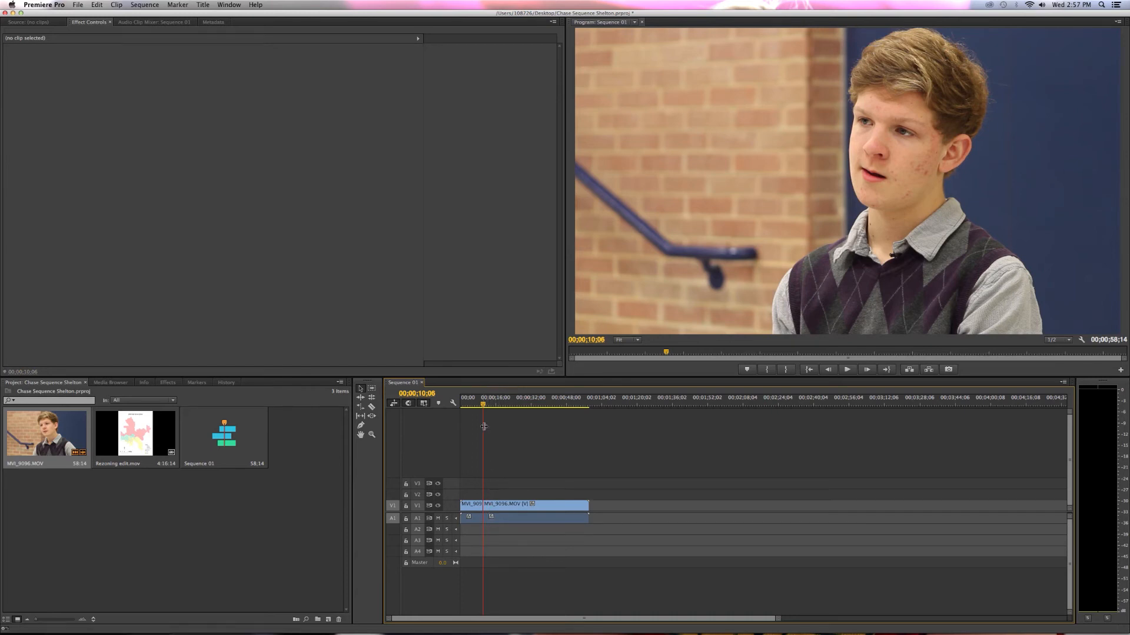
Move the playhead to 00;00;07;12 and delete the second piece of the split clip.
{"action": "left_click", "coordinate": [478, 406]}
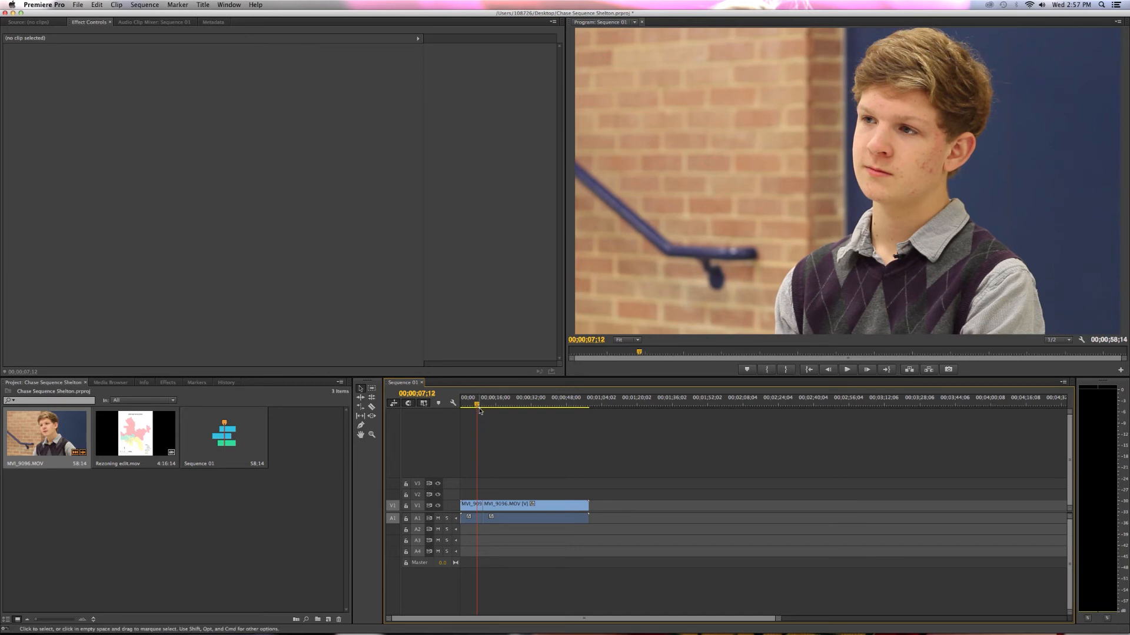
{"action": "left_click", "coordinate": [501, 509]}
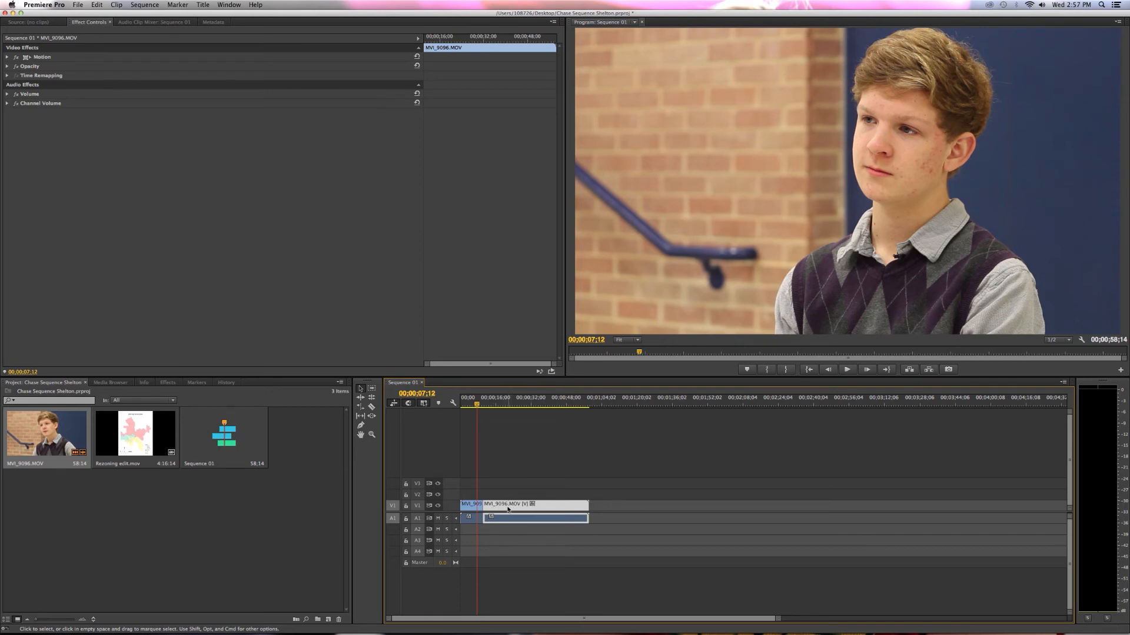
{"action": "left_click", "coordinate": [504, 493]}
{"action": "left_click", "coordinate": [531, 507]}
{"action": "key", "text": "Delete"}
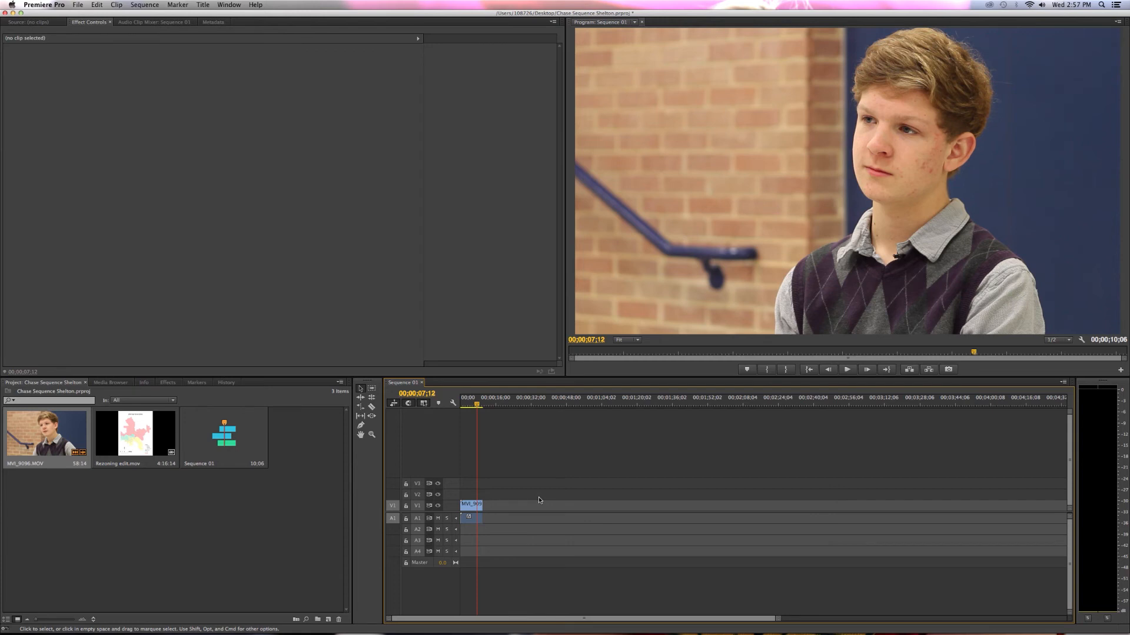
Undo the deletion, the moves of the second piece and the cut so the clip is whole.
{"action": "key", "text": "super+z"}
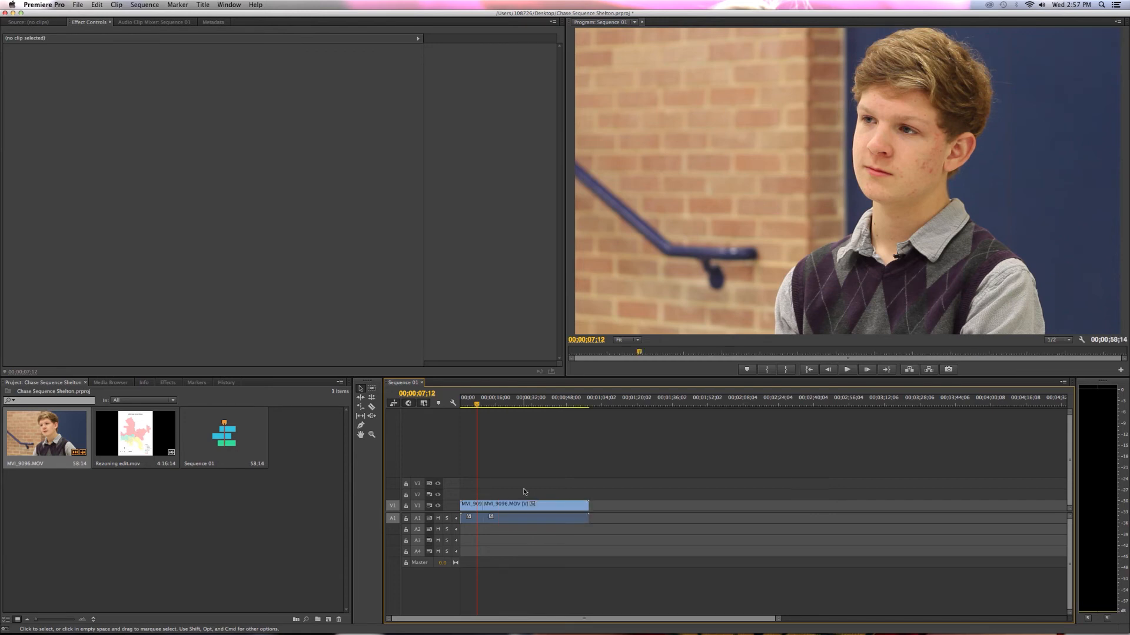
{"action": "key", "text": "super+z"}
{"action": "key", "text": "super+z"}
{"action": "key", "text": "super+z"}
Split MVI_9096.MOV at 00;00;08;06 with the Razor tool and return to the Selection tool.
{"action": "left_click_drag", "start_coordinate": [478, 406], "coordinate": [480, 406]}
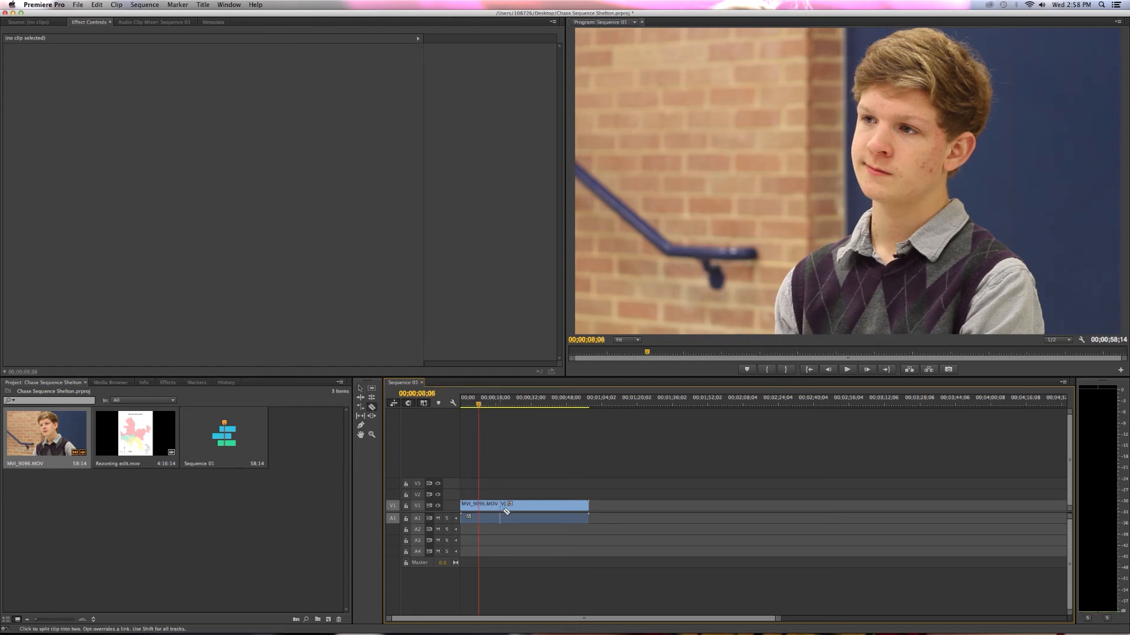
{"action": "left_click", "coordinate": [478, 506]}
{"action": "key", "text": "v"}
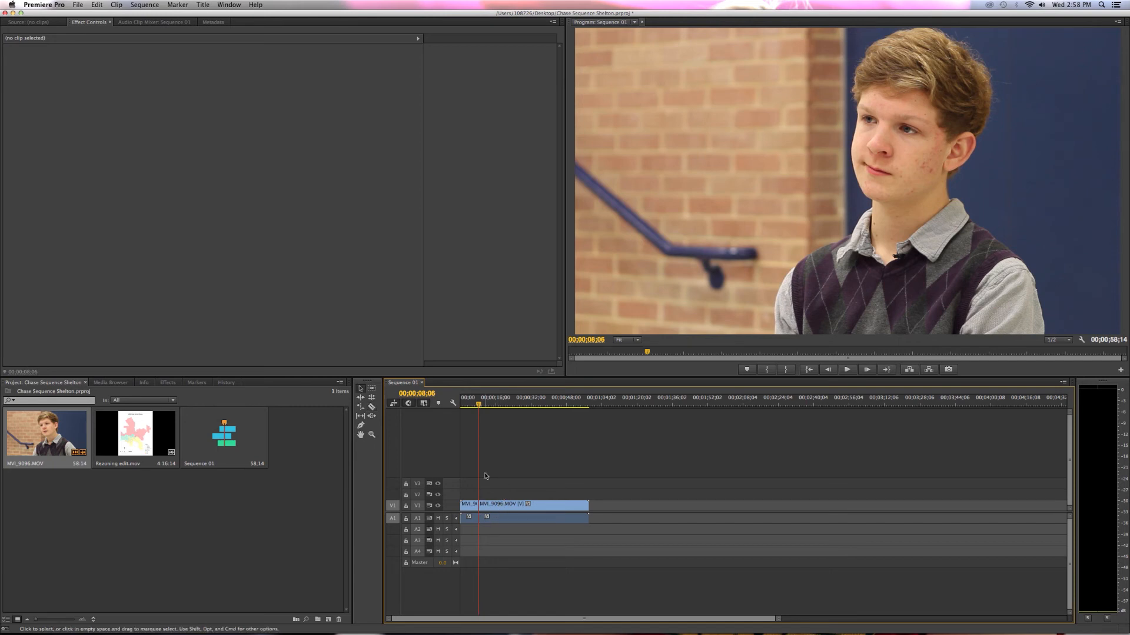
Select both pieces of the split MVI_9096.MOV clip, move them together along the timeline and return them to the sequence start.
{"action": "left_click", "coordinate": [495, 507]}
{"action": "mouse_move", "coordinate": [496, 508]}
{"action": "left_mouse_down"}
{"action": "mouse_move", "coordinate": [646, 509]}
{"action": "mouse_move", "coordinate": [500, 510]}
{"action": "left_mouse_up"}
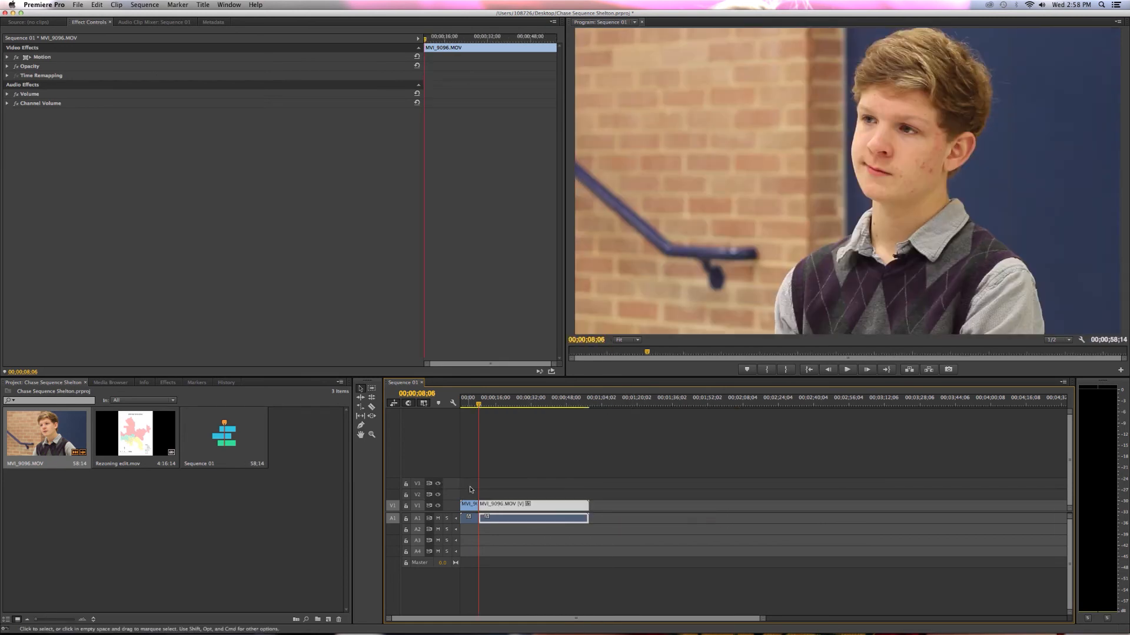
{"action": "left_click", "coordinate": [579, 566]}
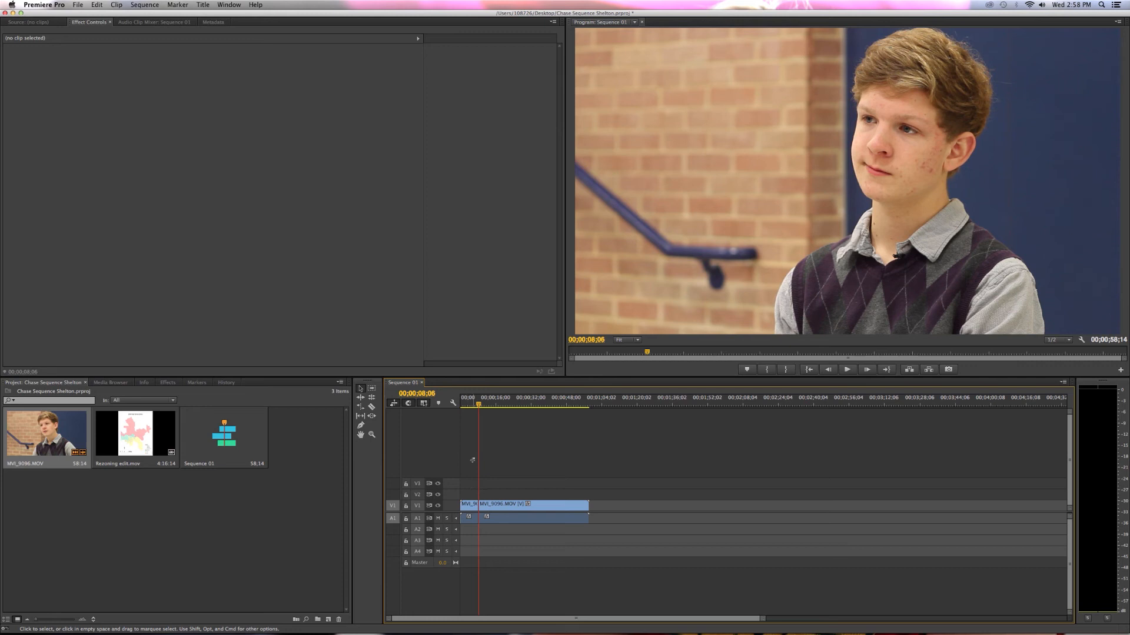
{"action": "left_click_drag", "start_coordinate": [467, 469], "coordinate": [656, 509]}
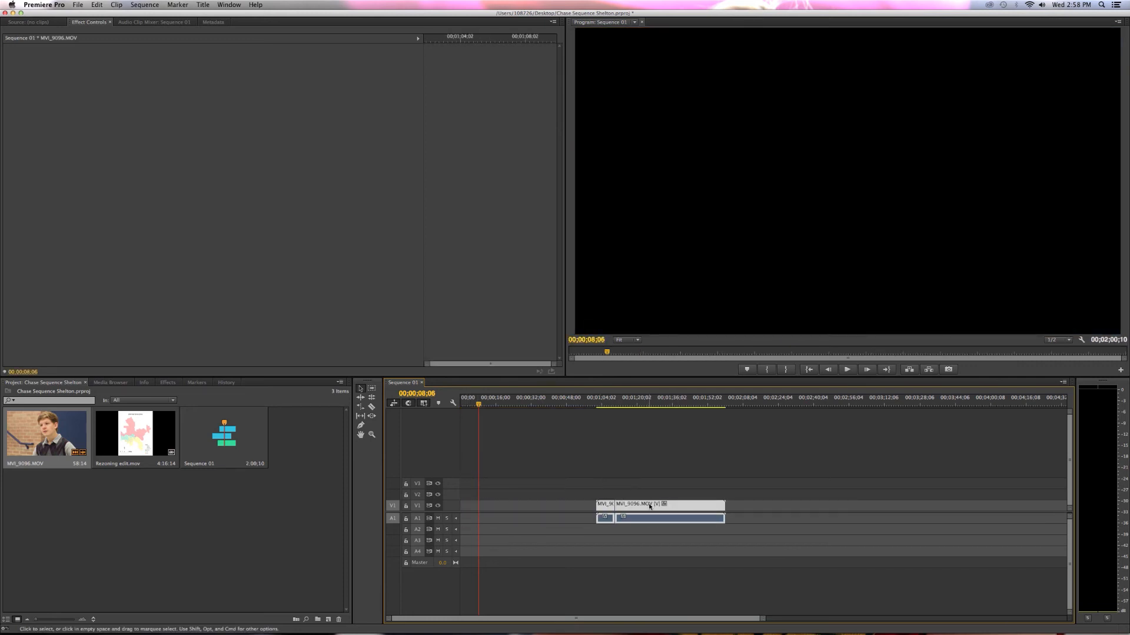
{"action": "left_click", "coordinate": [664, 504]}
{"action": "left_click_drag", "start_coordinate": [644, 506], "coordinate": [616, 506]}
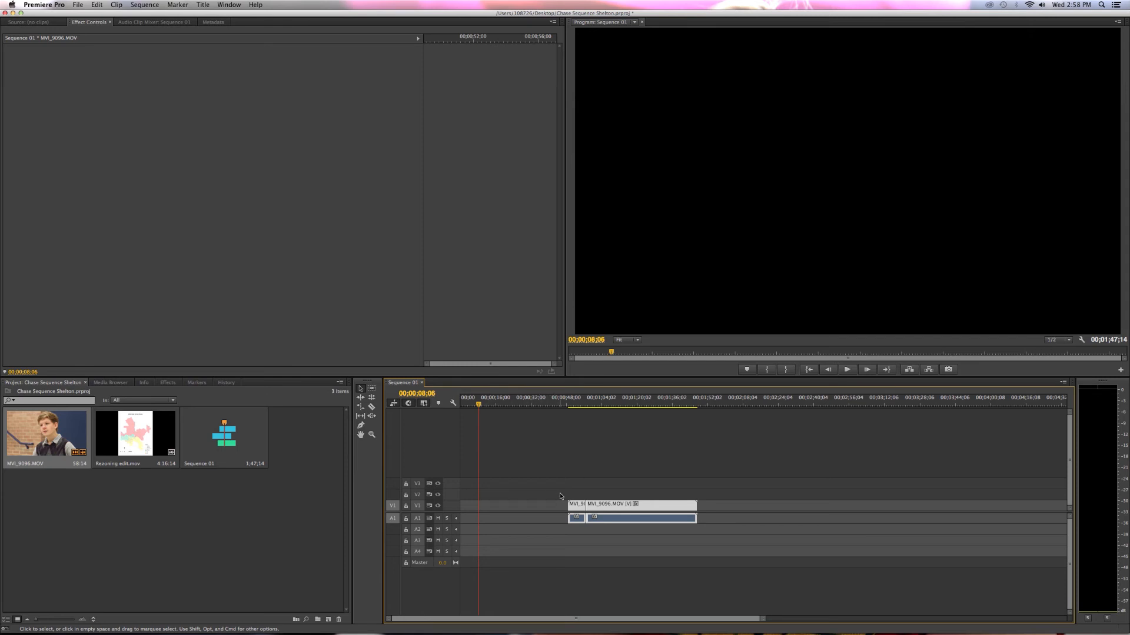
{"action": "left_click_drag", "start_coordinate": [560, 486], "coordinate": [510, 516]}
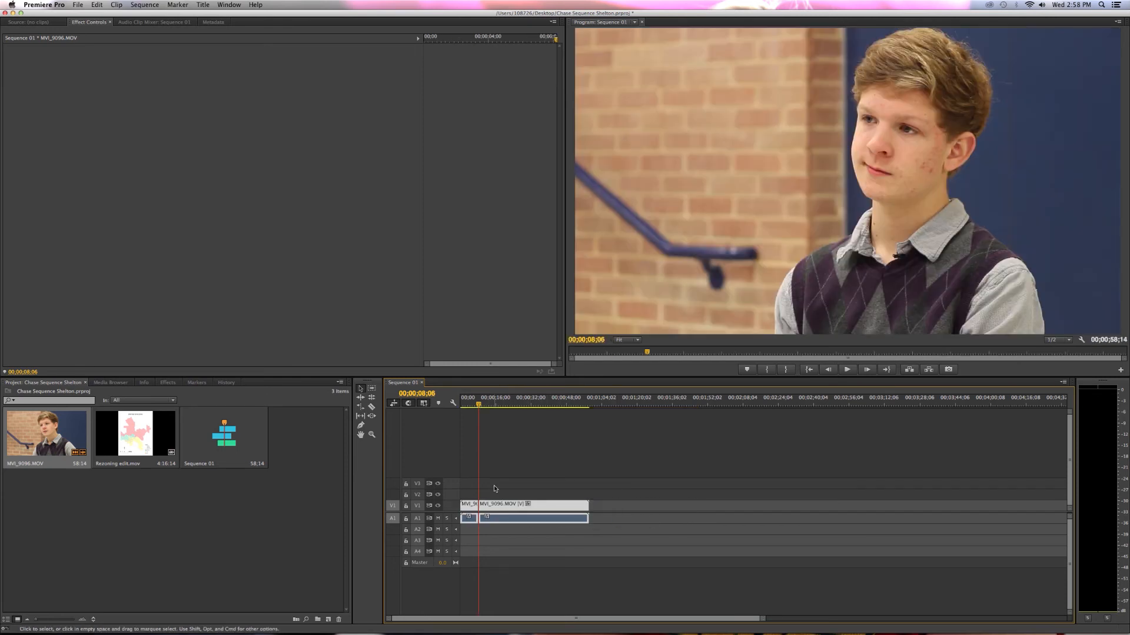
Deselect the clips, move the playhead to 00;00;04;24 and enlarge audio track A1 to show its waveforms.
{"action": "left_click_drag", "start_coordinate": [482, 406], "coordinate": [498, 407]}
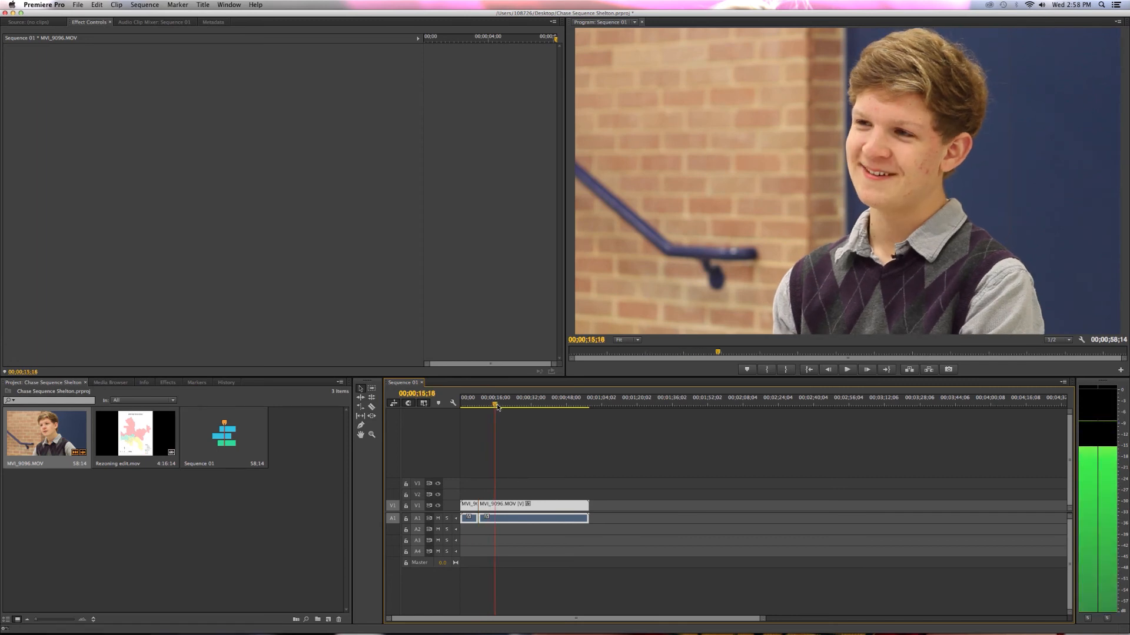
{"action": "left_click", "coordinate": [513, 471]}
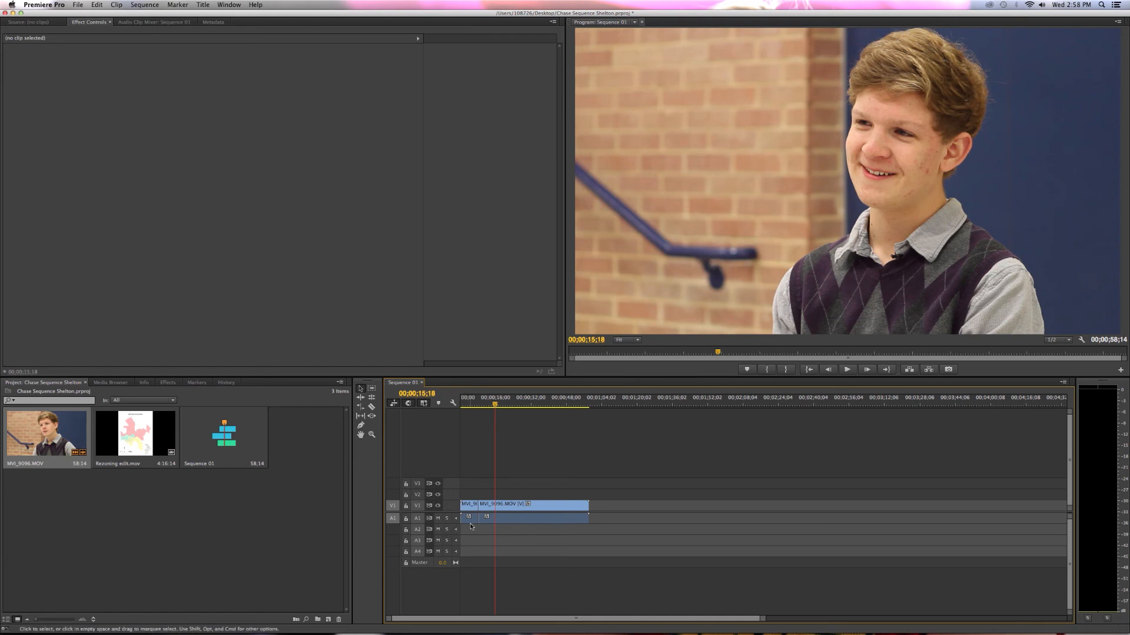
{"action": "left_click_drag", "start_coordinate": [498, 404], "coordinate": [473, 410]}
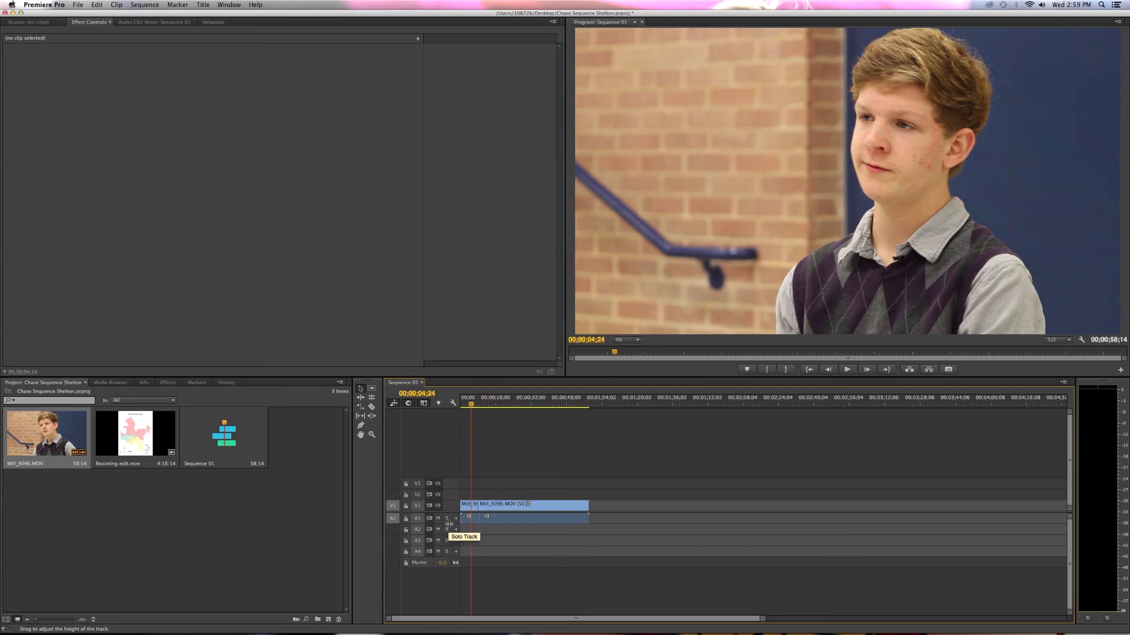
{"action": "left_click_drag", "start_coordinate": [449, 523], "coordinate": [447, 542]}
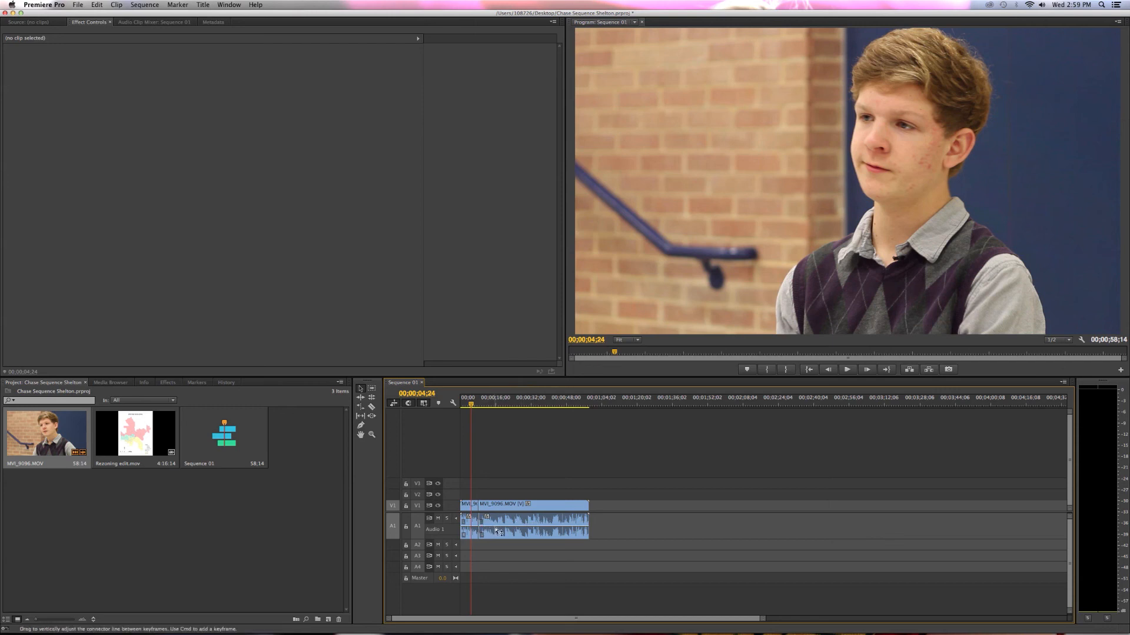
Adjust the audio volume line of the second piece of MVI_9096.MOV, lowering it and raising it above 0 dB.
{"action": "mouse_move", "coordinate": [497, 527]}
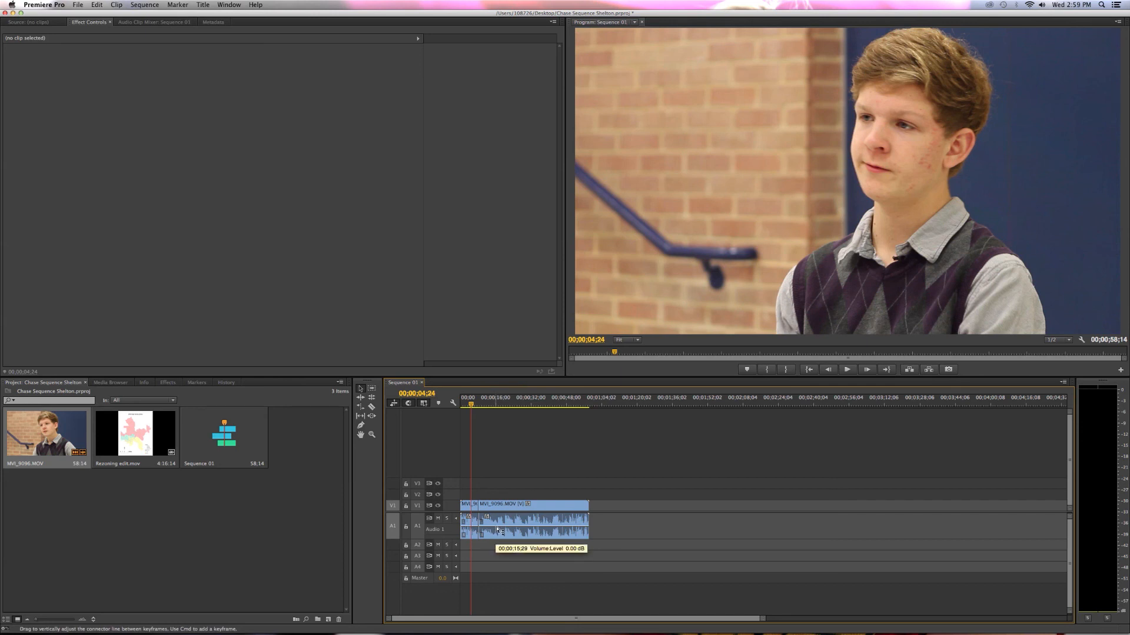
{"action": "left_click_drag", "start_coordinate": [497, 528], "coordinate": [498, 533]}
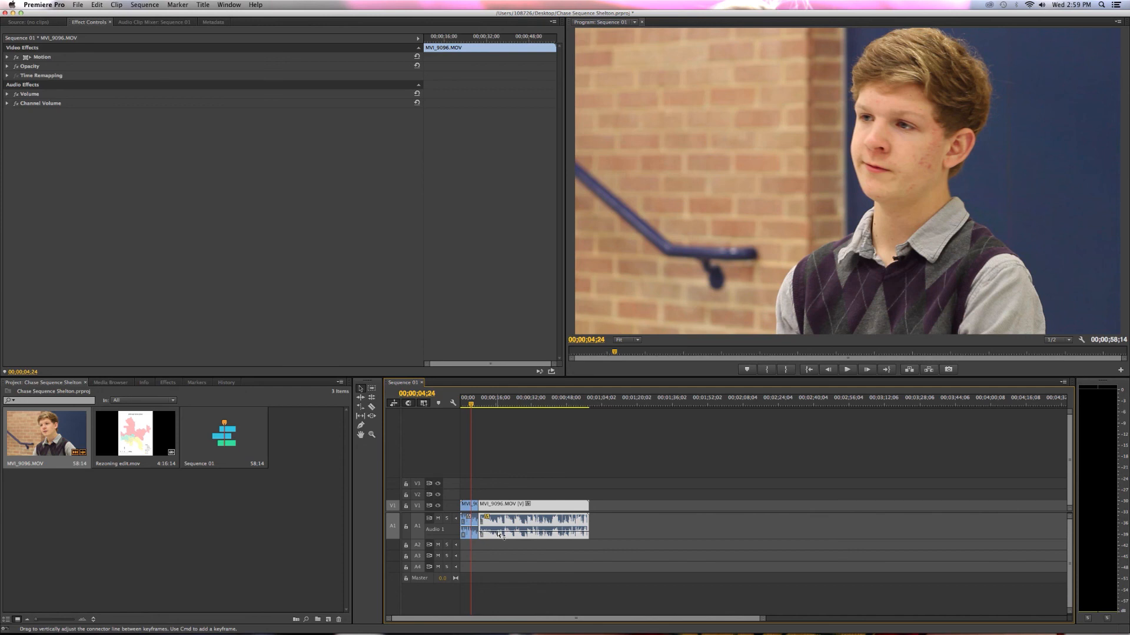
{"action": "left_click_drag", "start_coordinate": [499, 534], "coordinate": [500, 520]}
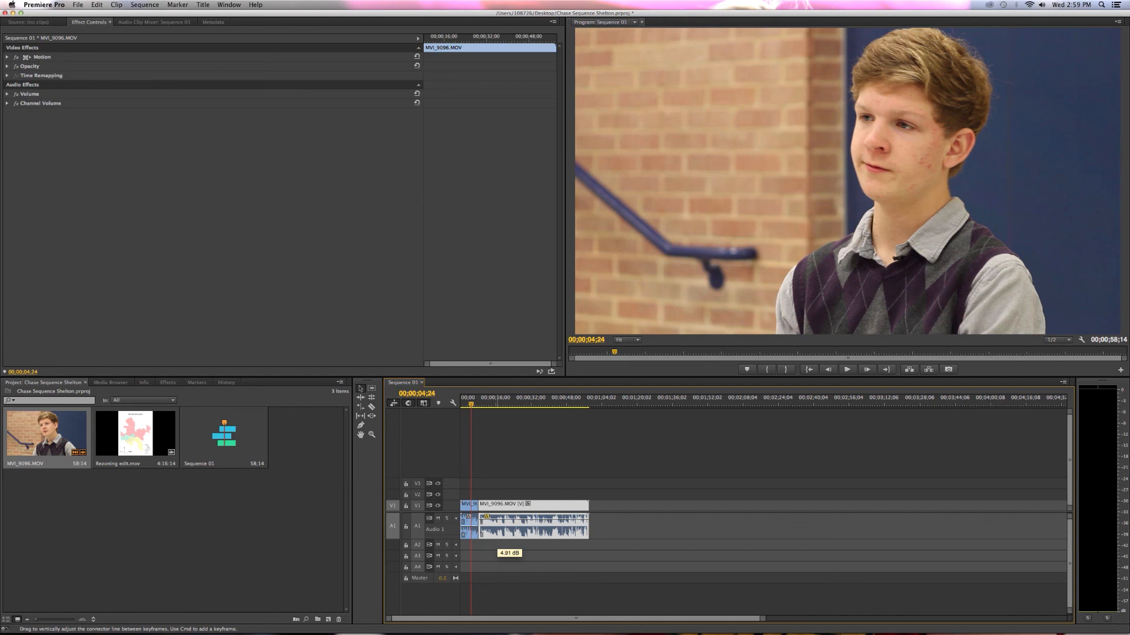
{"action": "left_click_drag", "start_coordinate": [500, 521], "coordinate": [500, 519]}
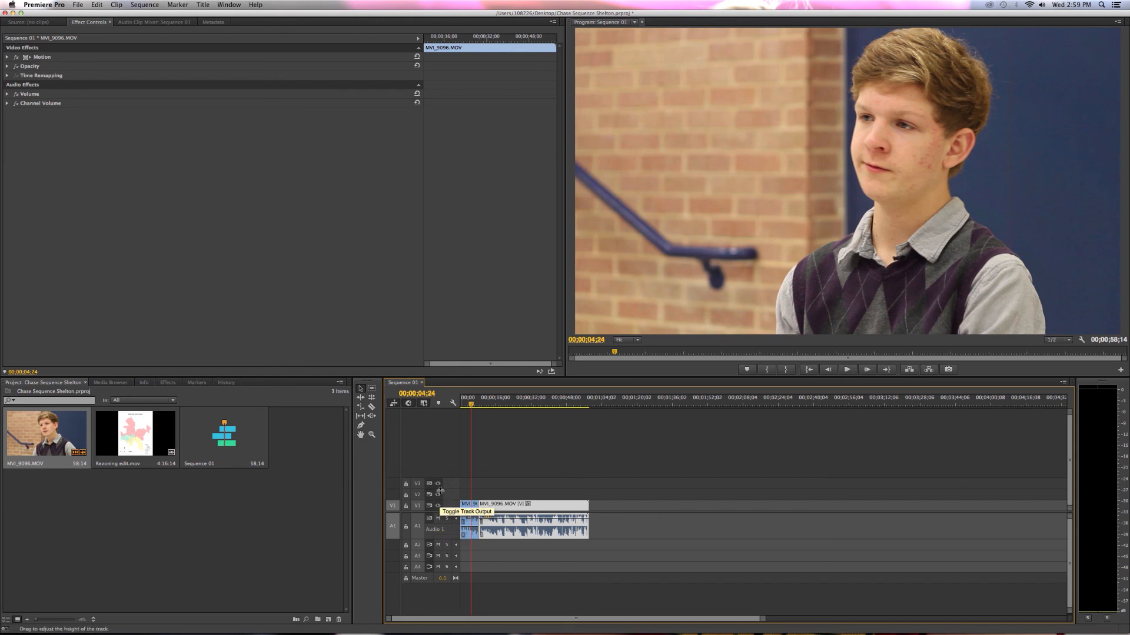
Split the second piece of MVI_9096.MOV at about 29 seconds with the Razor tool and return to the Selection tool.
{"action": "left_click", "coordinate": [370, 408]}
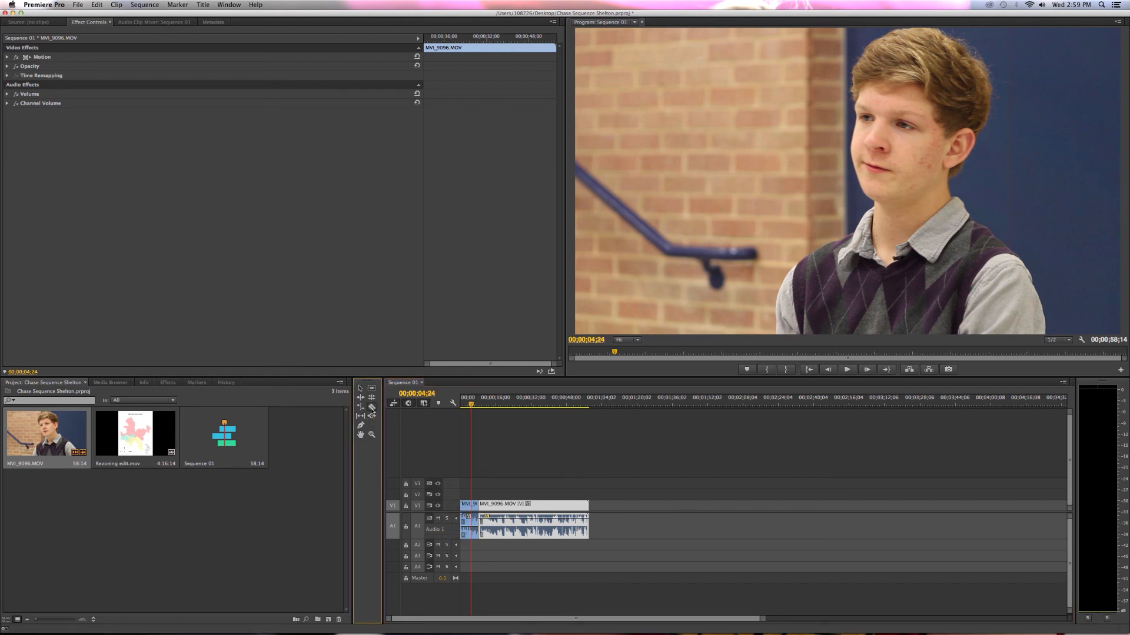
{"action": "left_click", "coordinate": [524, 518]}
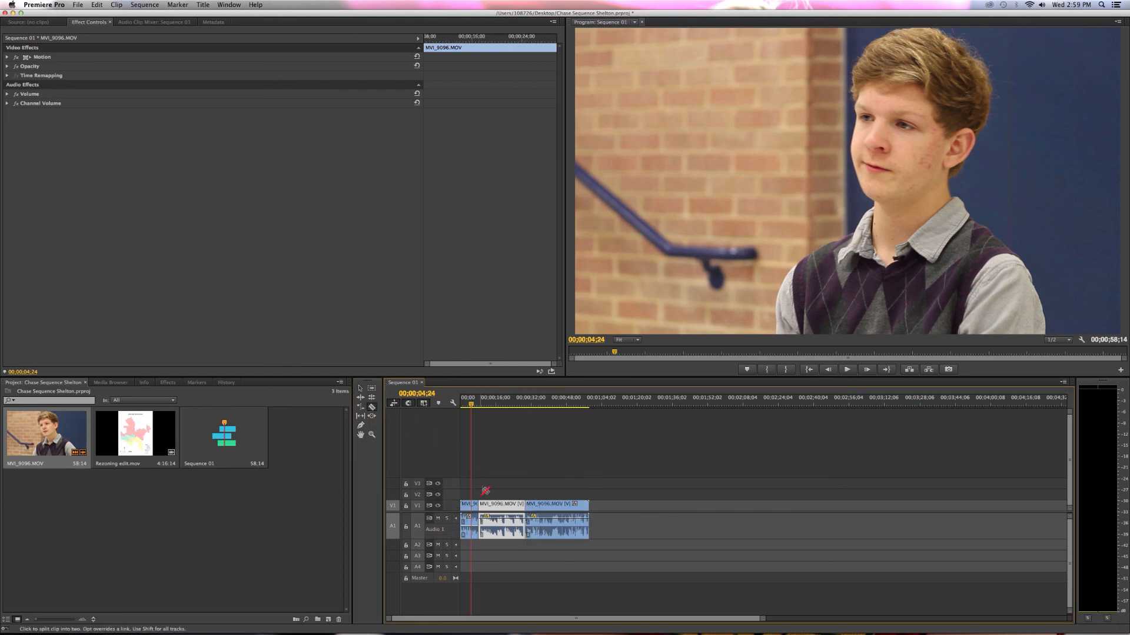
{"action": "left_click", "coordinate": [362, 390]}
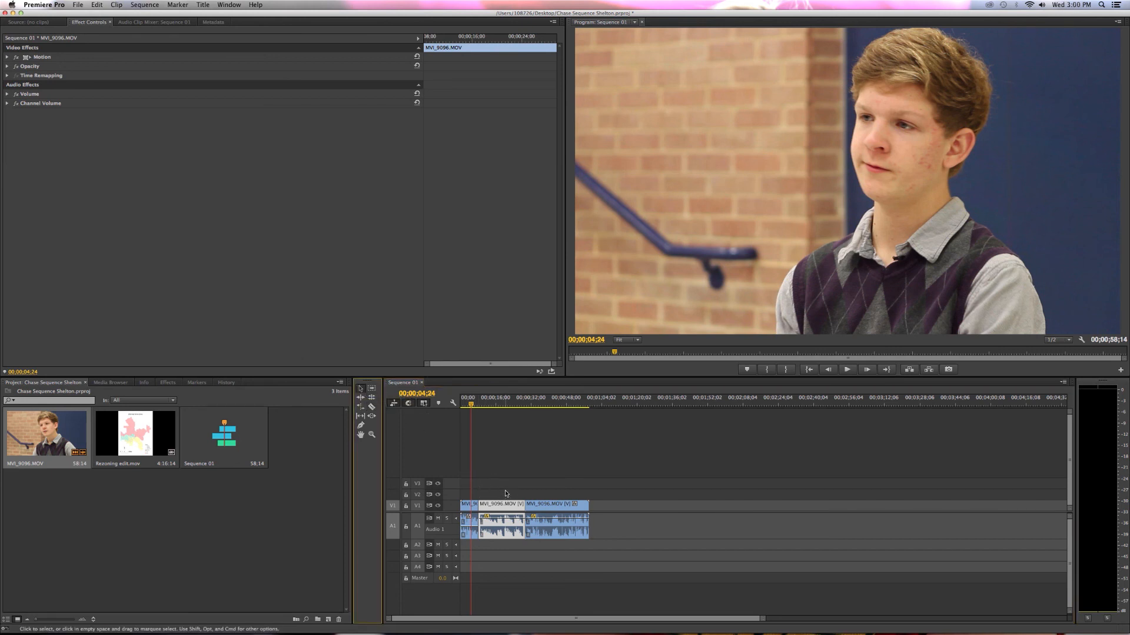
Deselect the clip, move the playhead to 00;00;34;05 and zoom the timeline in to individual frames and back out.
{"action": "left_click", "coordinate": [536, 489]}
{"action": "left_click_drag", "start_coordinate": [541, 404], "coordinate": [535, 404]}
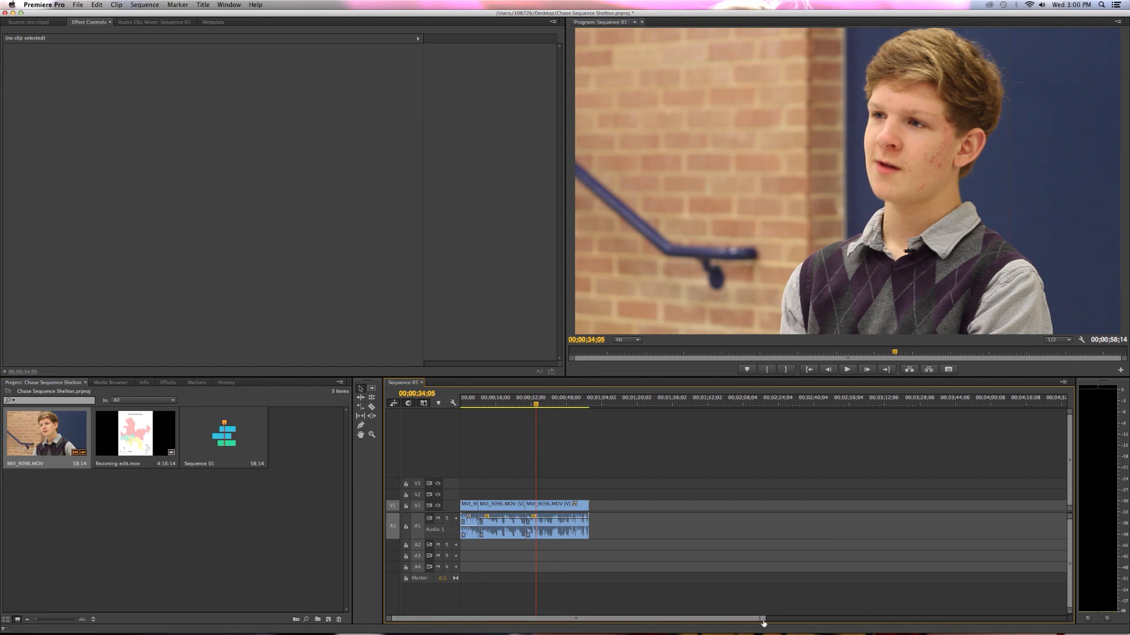
{"action": "left_click_drag", "start_coordinate": [764, 622], "coordinate": [586, 617]}
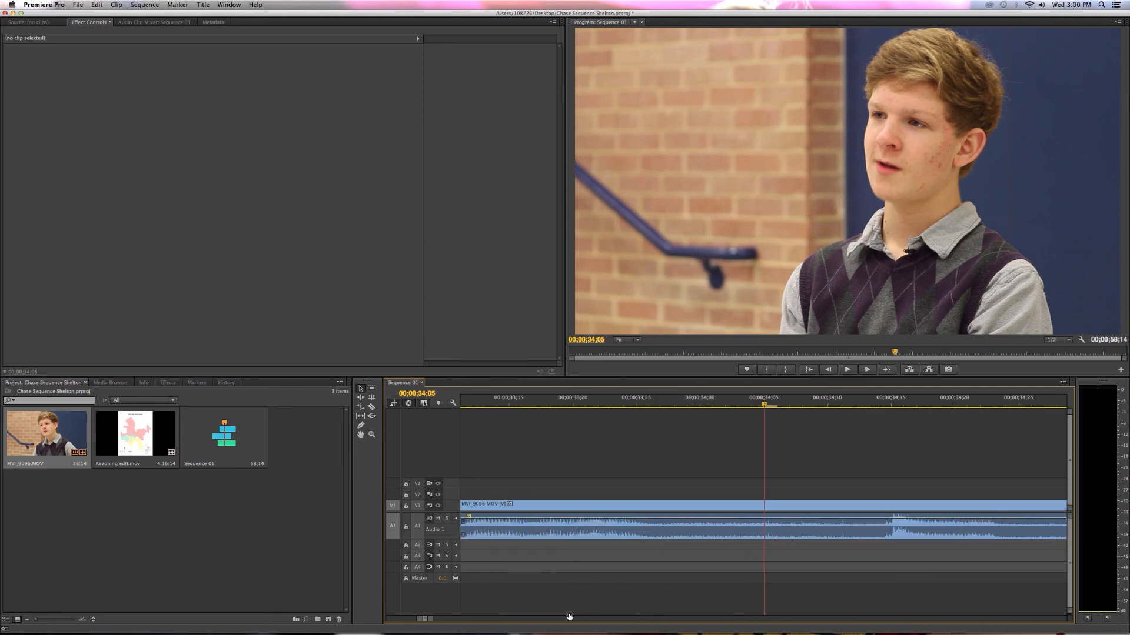
{"action": "left_click_drag", "start_coordinate": [429, 618], "coordinate": [839, 619]}
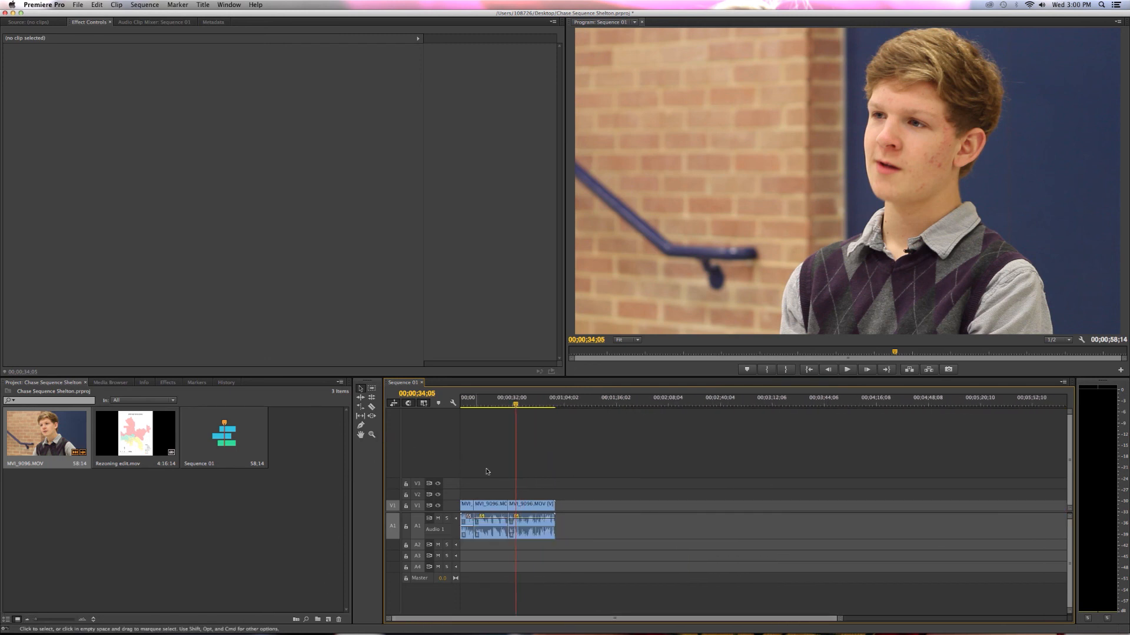
{"action": "mouse_move", "coordinate": [588, 633]}
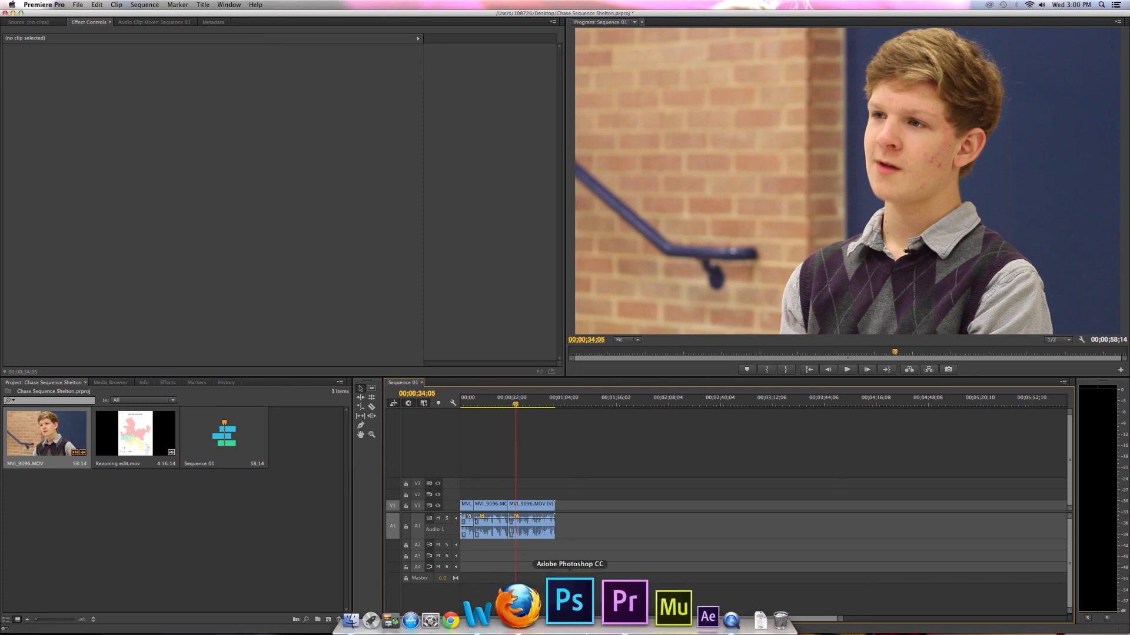